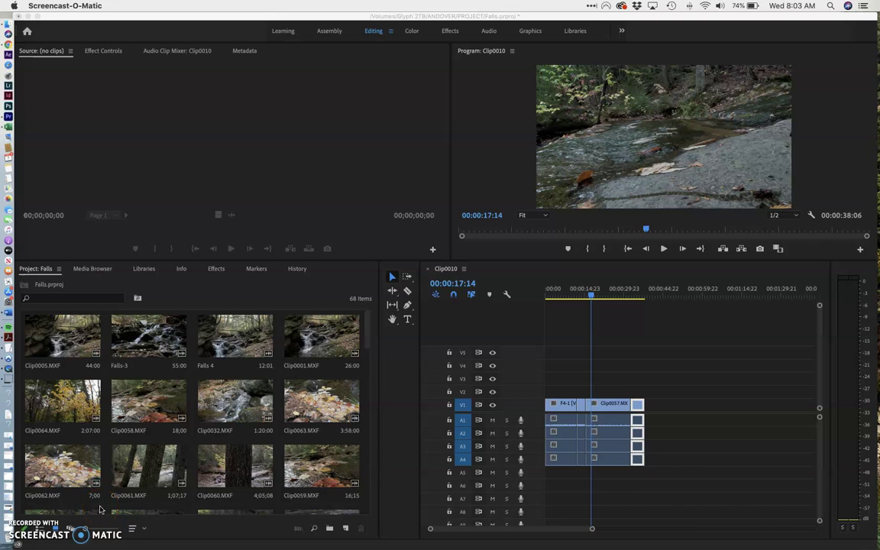
# Preview the waterfall clips by scrubbing through the timeline.
pyautogui.click(96, 504)
pyautogui.click(605, 298)
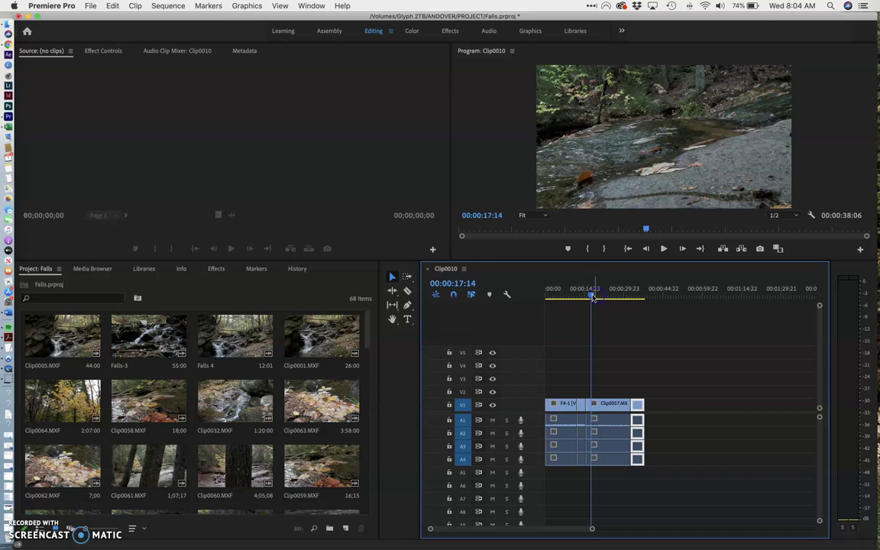
pyautogui.moveTo(593, 297)
pyautogui.mouseDown()
pyautogui.moveTo(614, 297)
pyautogui.moveTo(601, 296)
pyautogui.mouseUp()
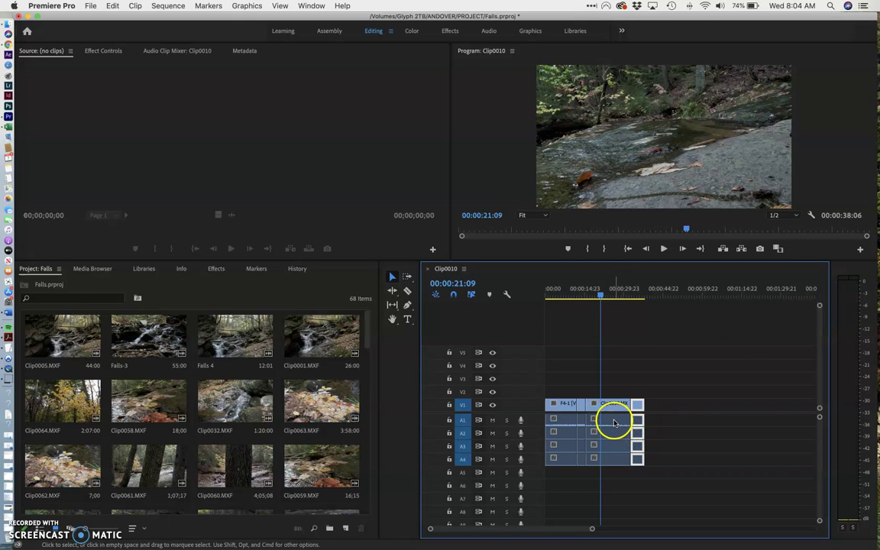
# Apply a -10 dB audio gain adjustment to both waterfall clips.
pyautogui.click(660, 419)
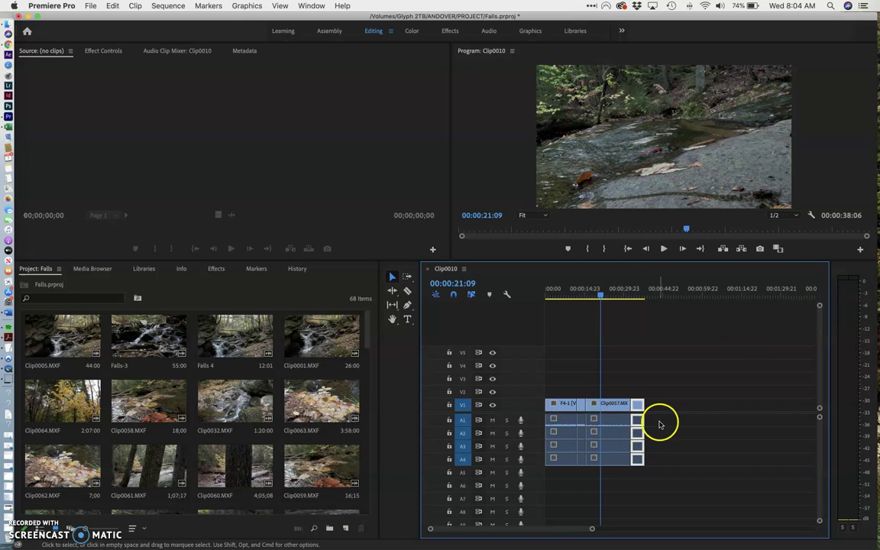
pyautogui.click(565, 423)
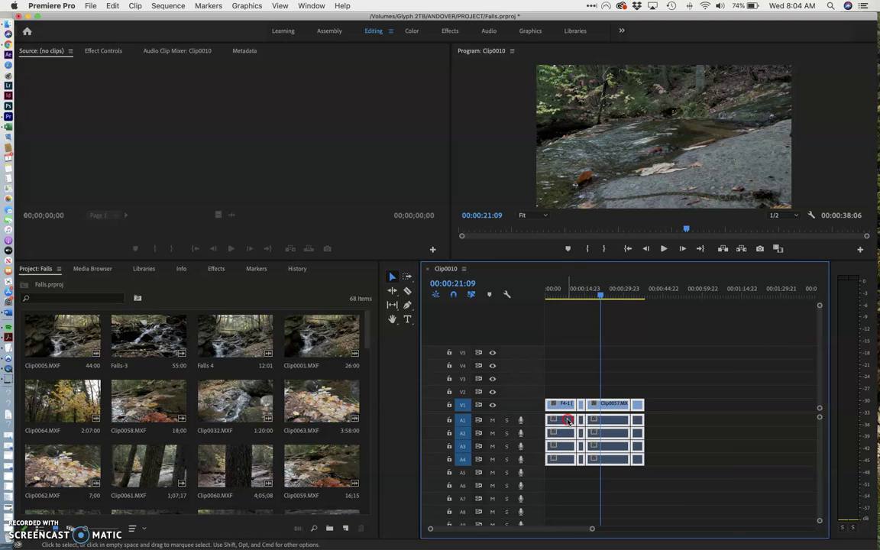
pyautogui.rightClick(567, 421)
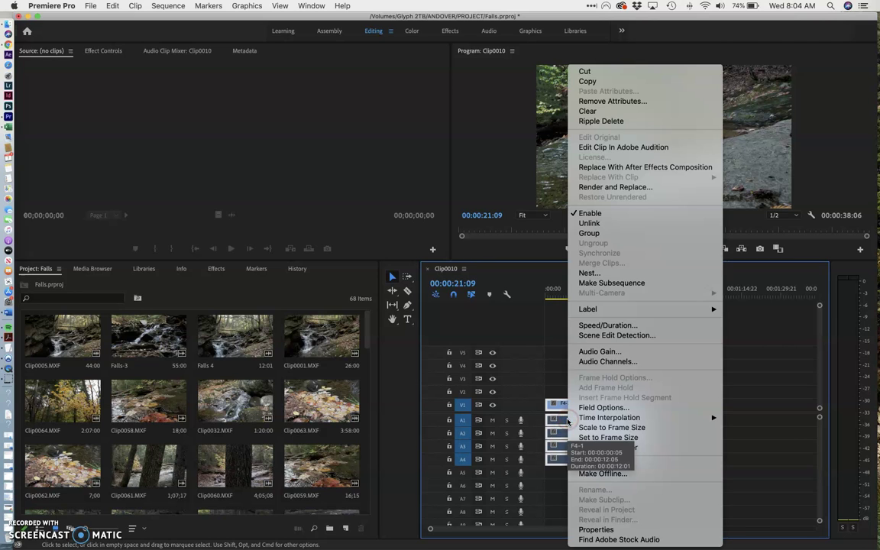
pyautogui.click(610, 351)
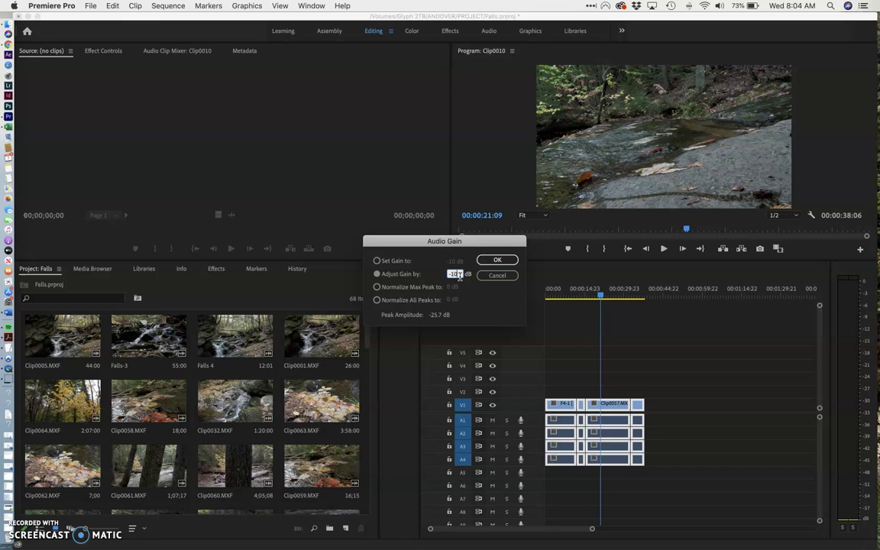
pyautogui.click(502, 259)
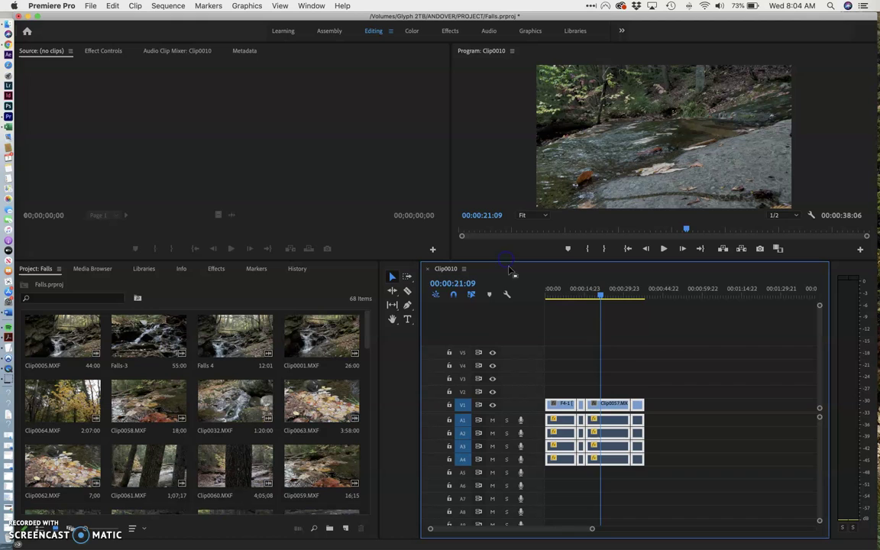
# Play back the quieter audio, deselect the clips, and park the playhead at 00:00:31:04.
pyautogui.press('space')
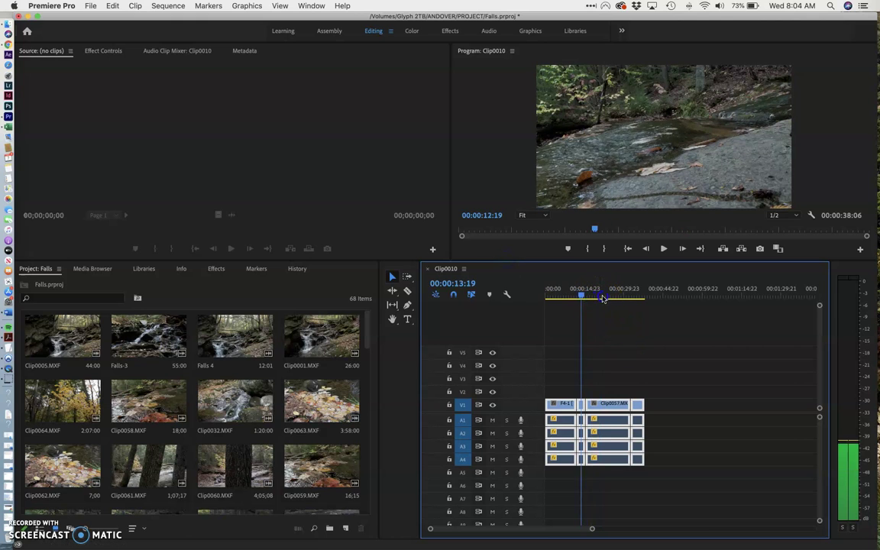
pyautogui.moveTo(599, 298); pyautogui.dragTo(613, 300)
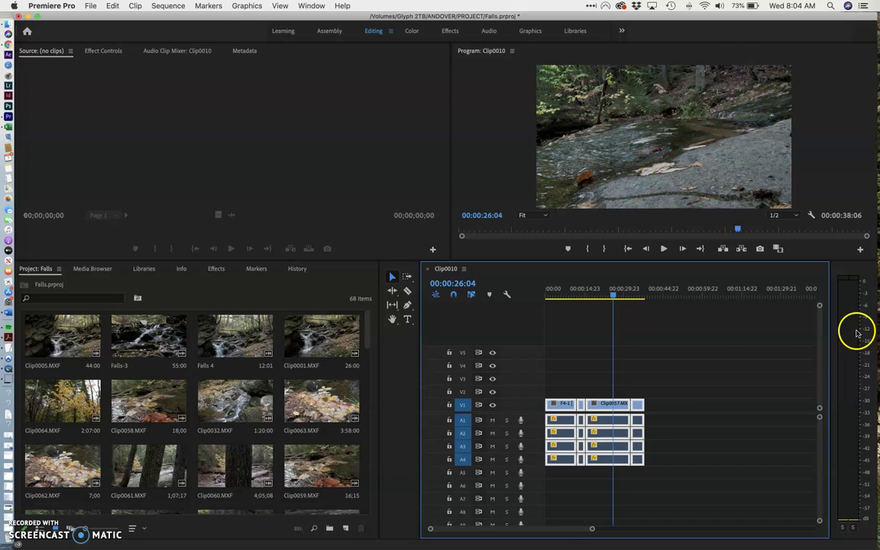
pyautogui.click(635, 346)
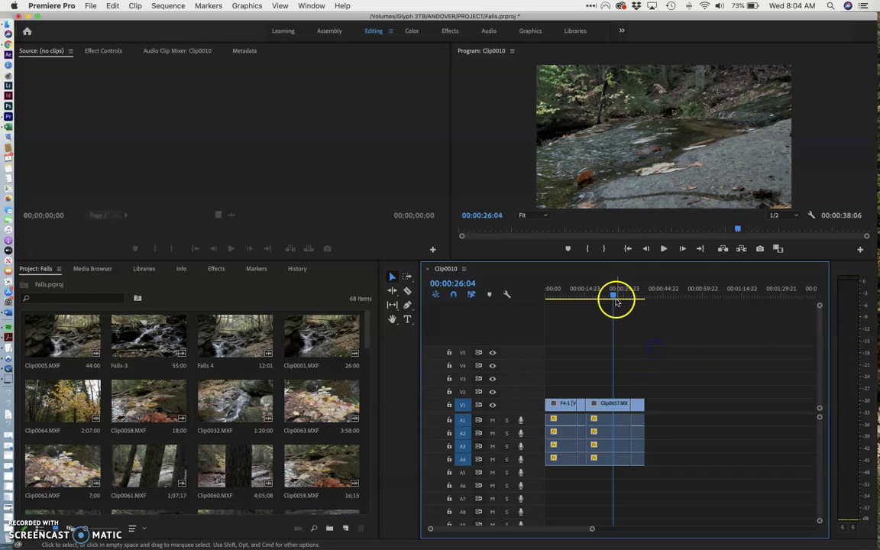
pyautogui.moveTo(616, 296); pyautogui.dragTo(627, 296)
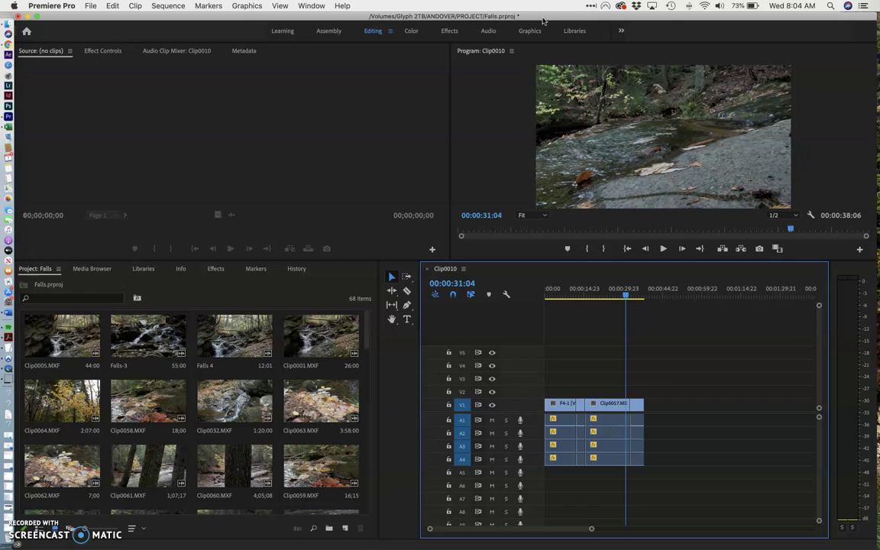
# In the Graphics workspace, drop a Basic Title template onto V2 right after the clips.
pyautogui.click(506, 19)
pyautogui.click(525, 32)
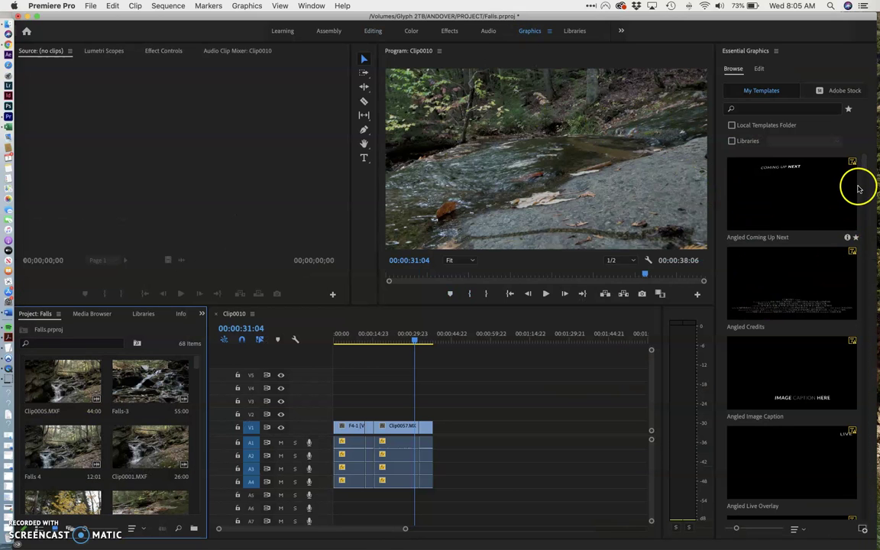
pyautogui.moveTo(865, 164); pyautogui.dragTo(872, 193)
pyautogui.moveTo(792, 392); pyautogui.dragTo(439, 418)
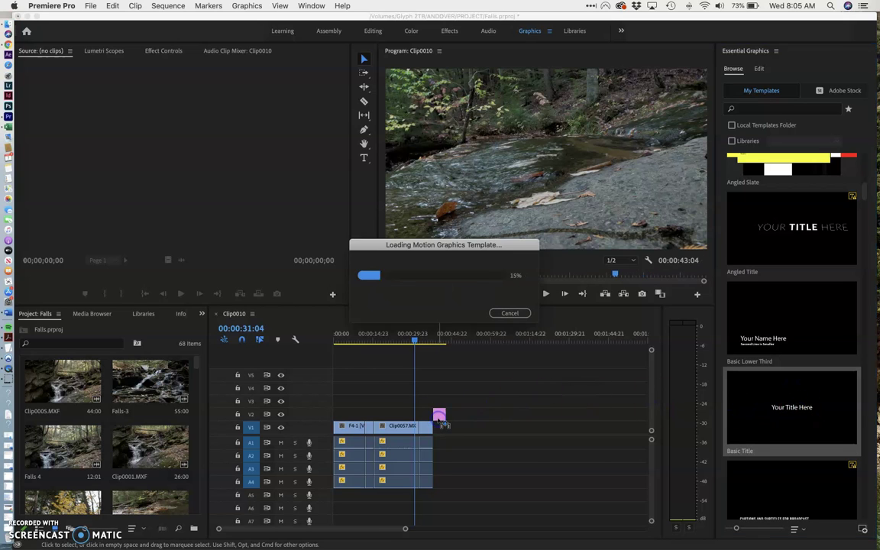
# Replace the title's placeholder text with 'Music' and raise it toward the top of the frame.
pyautogui.click(364, 161)
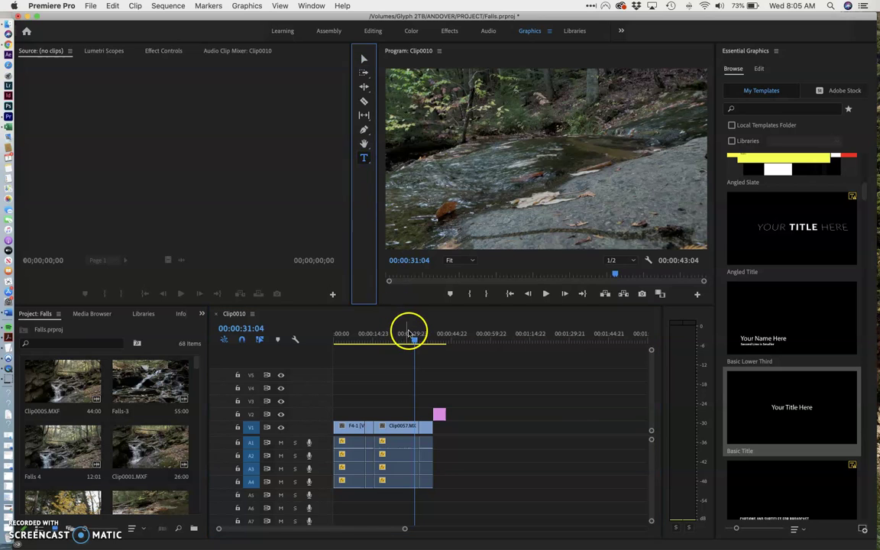
pyautogui.moveTo(409, 334); pyautogui.dragTo(438, 333)
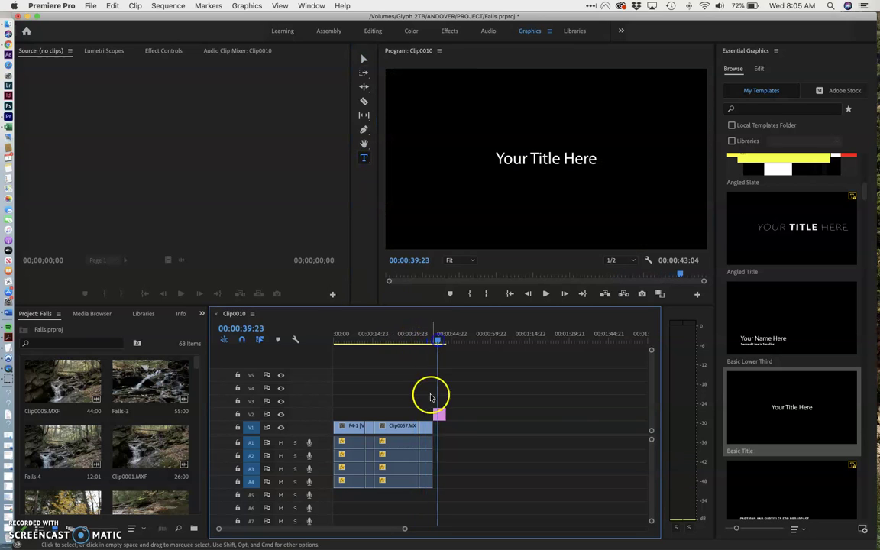
pyautogui.click(439, 415)
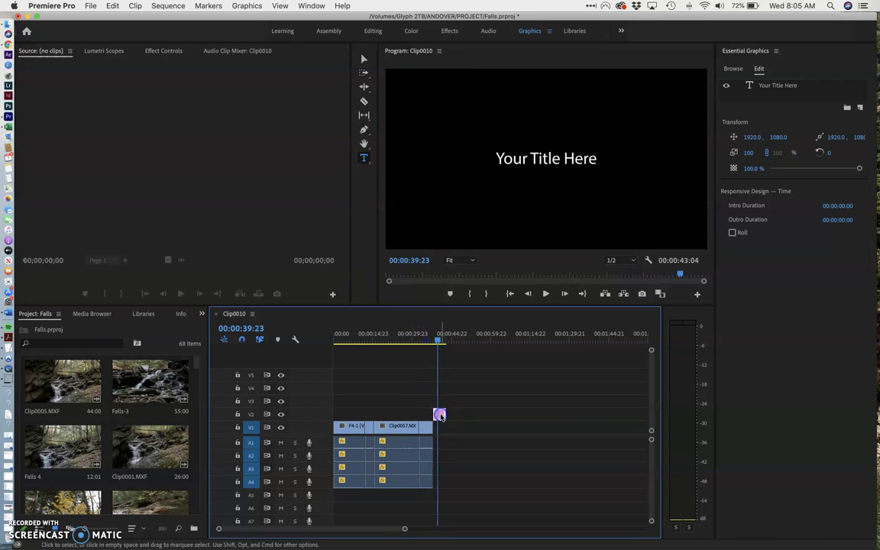
pyautogui.tripleClick(541, 159)
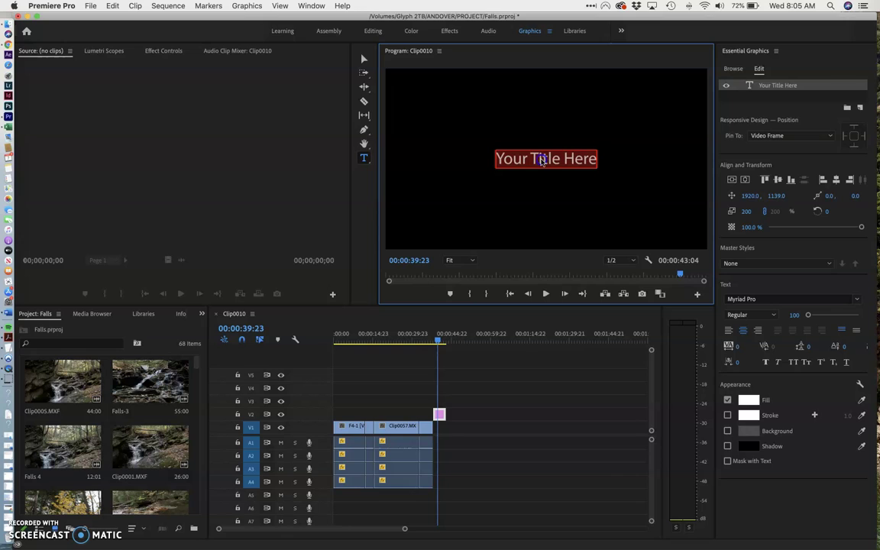
pyautogui.click(541, 159)
pyautogui.write('Music')
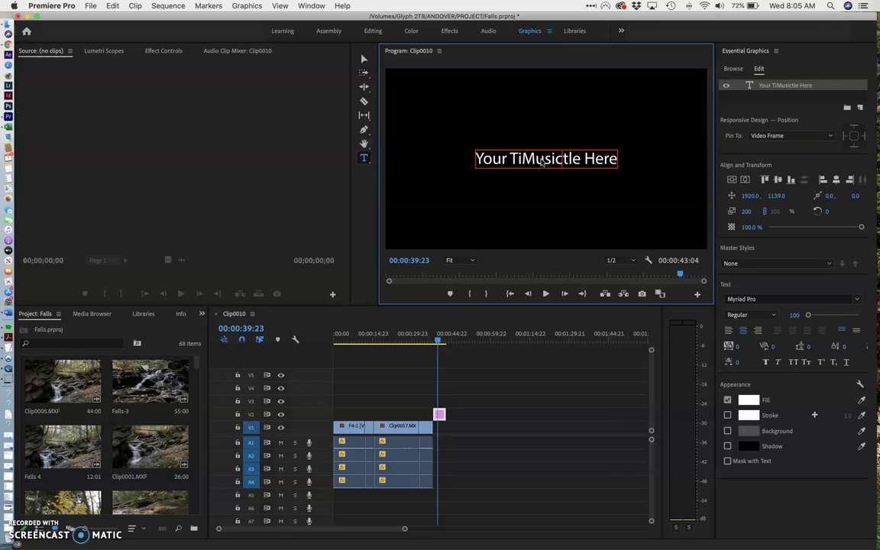
pyautogui.tripleClick(541, 158)
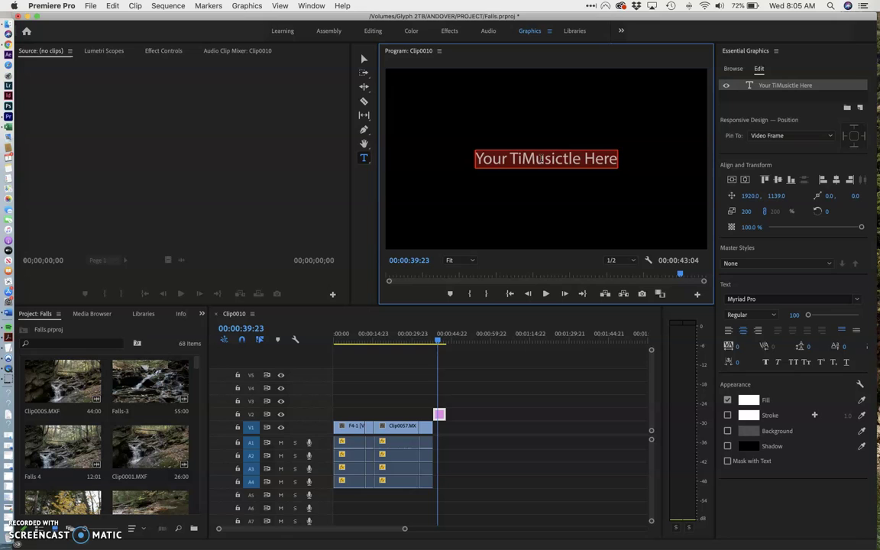
pyautogui.write('Music')
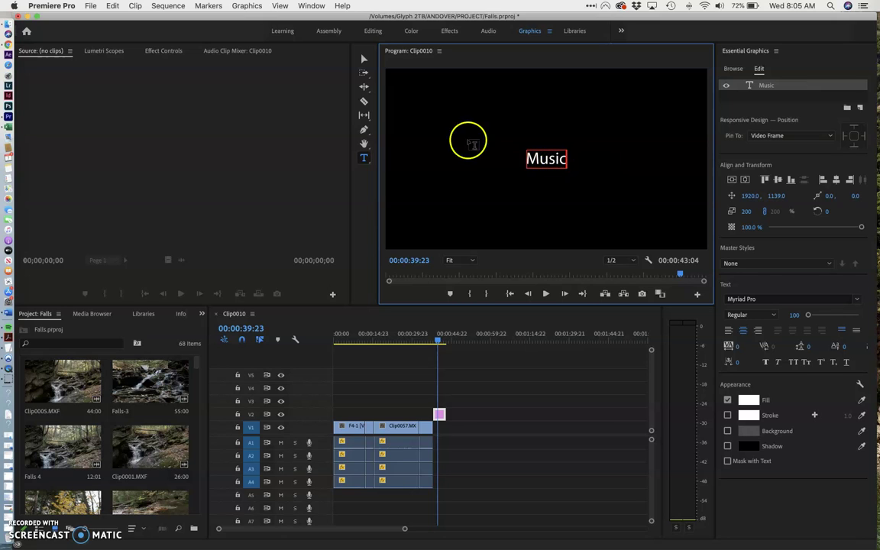
pyautogui.click(364, 58)
pyautogui.moveTo(546, 158); pyautogui.dragTo(547, 132)
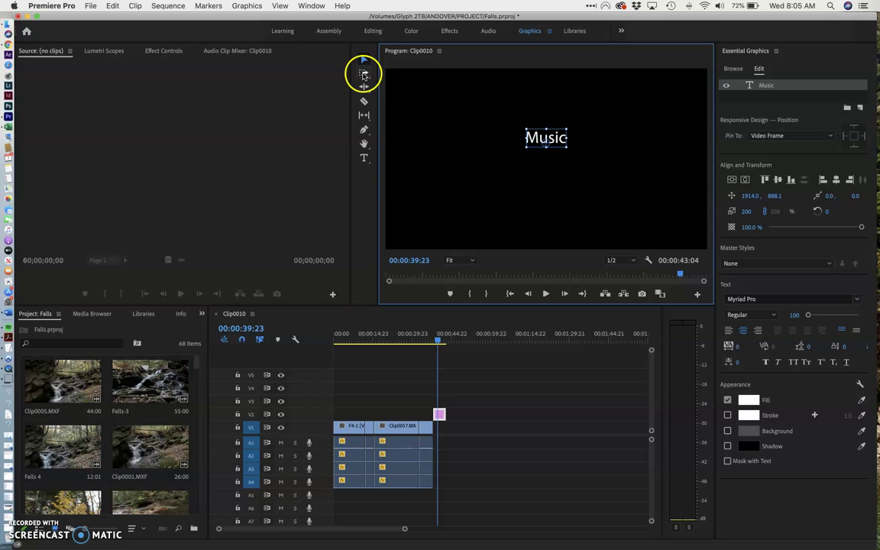
# Below Music, type three credit lines: 'The Happy Moment', 'by', and the composer's name.
pyautogui.click(364, 158)
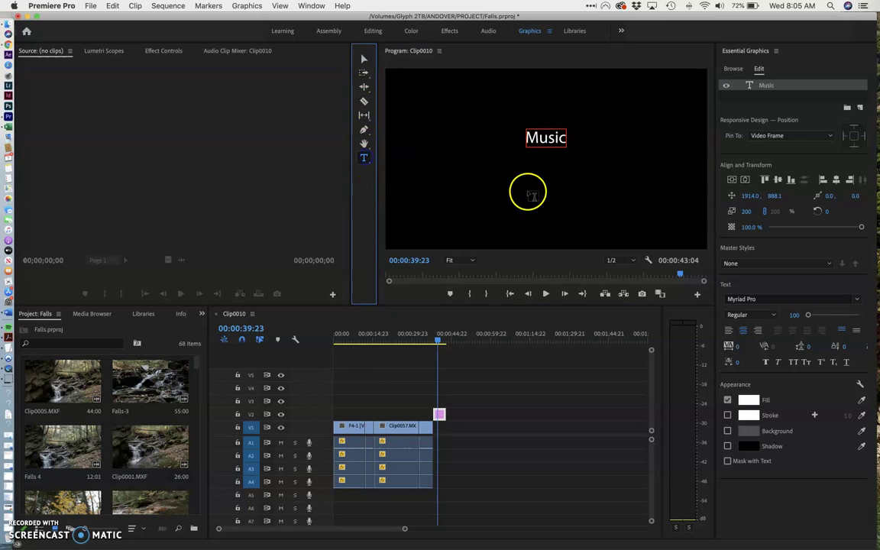
pyautogui.click(527, 168)
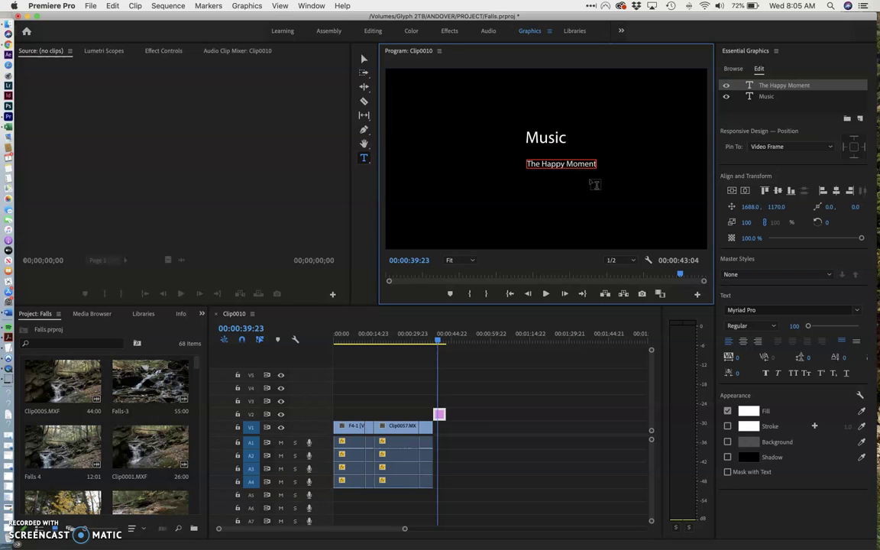
pyautogui.press('Return')
pyautogui.write('by')
pyautogui.press('Return')
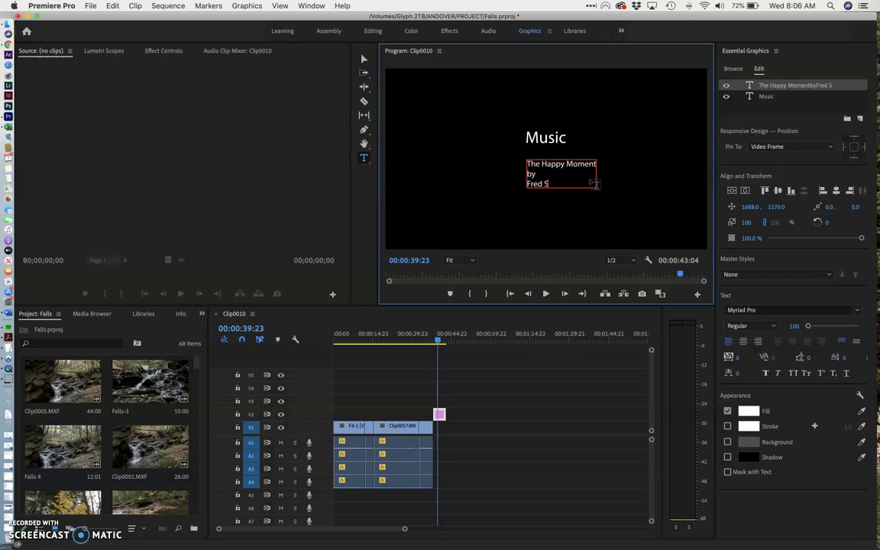
# Centre-align the three credit lines and centre the block horizontally in the frame.
pyautogui.moveTo(643, 187); pyautogui.dragTo(522, 164)
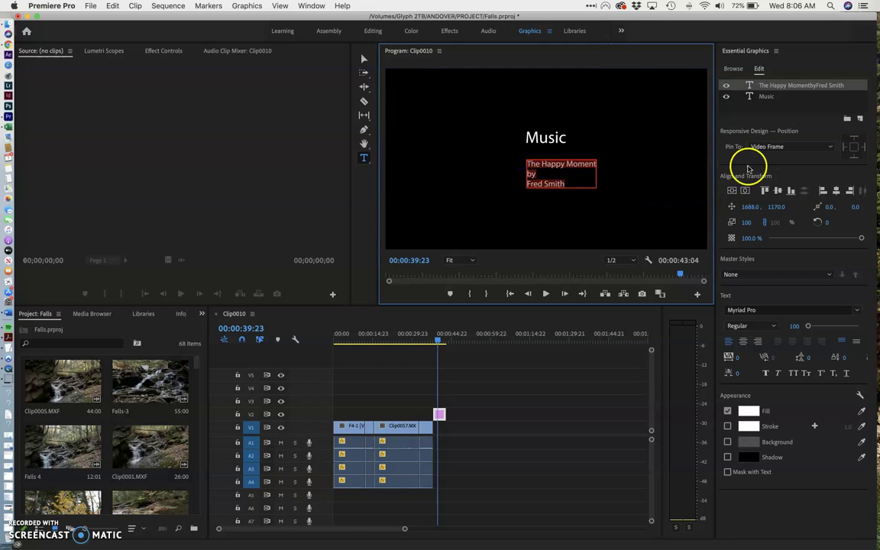
pyautogui.click(743, 341)
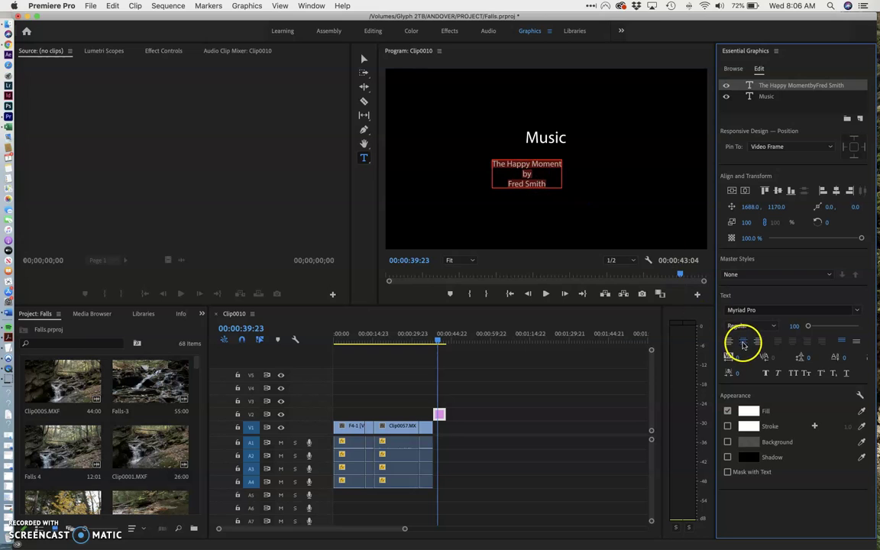
pyautogui.moveTo(562, 202); pyautogui.dragTo(497, 161)
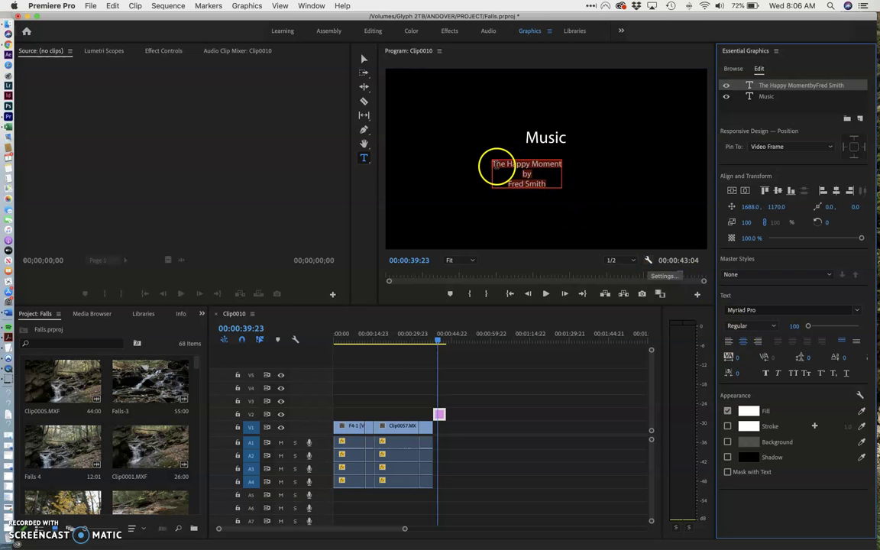
pyautogui.click(734, 192)
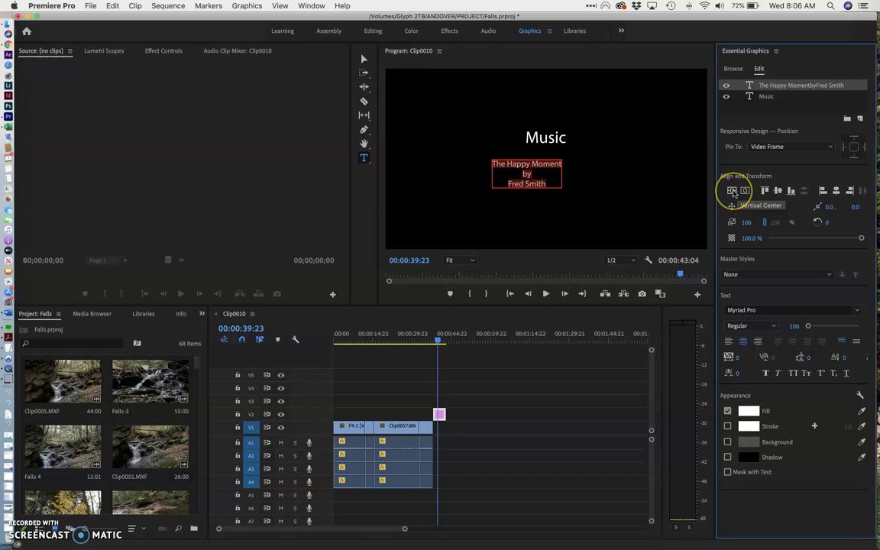
pyautogui.click(746, 191)
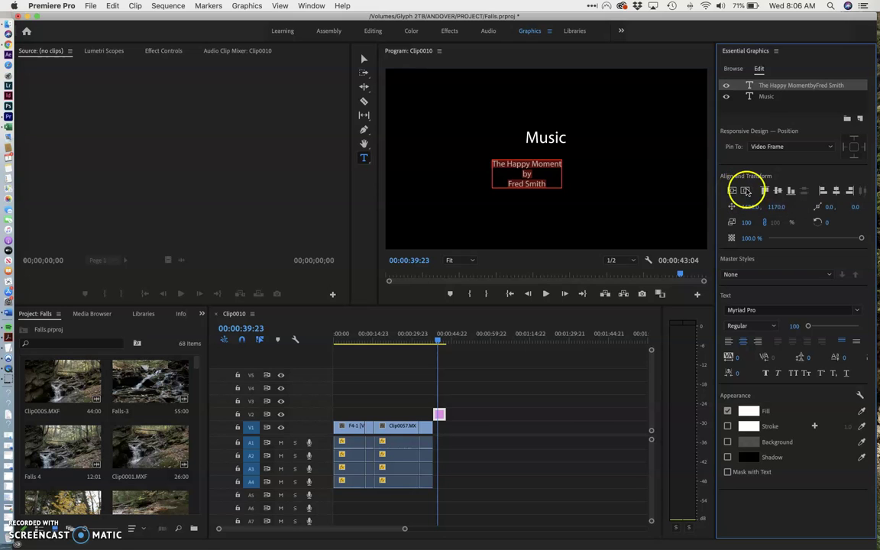
pyautogui.click(579, 173)
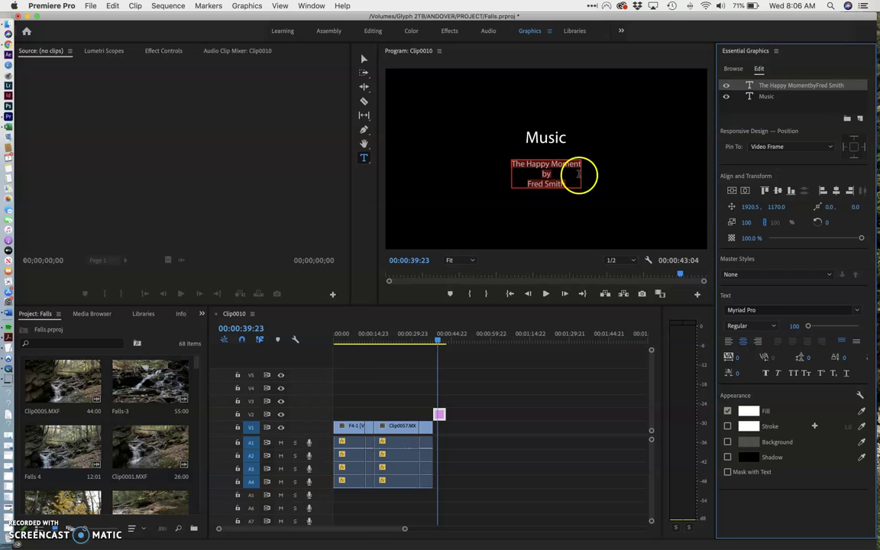
# Centre the Music title and song block, then start a new text layer below the credit.
pyautogui.click(544, 137)
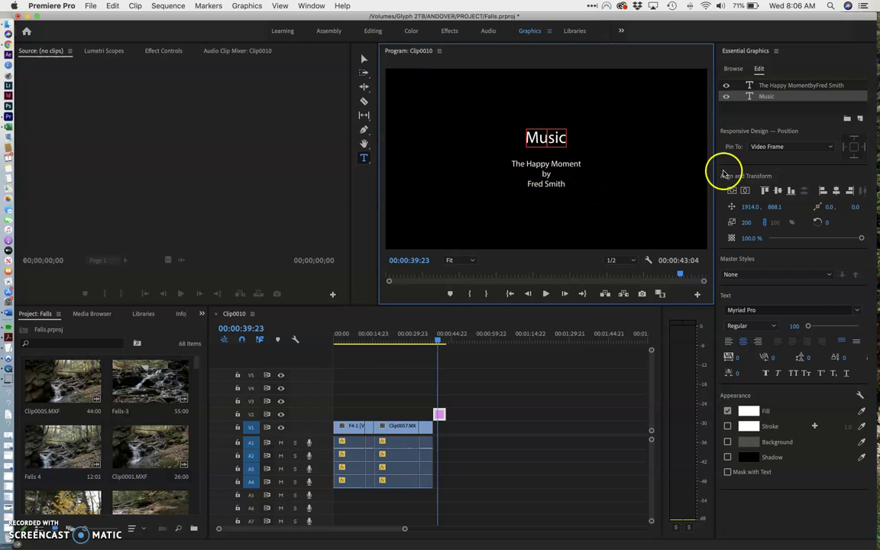
pyautogui.click(745, 191)
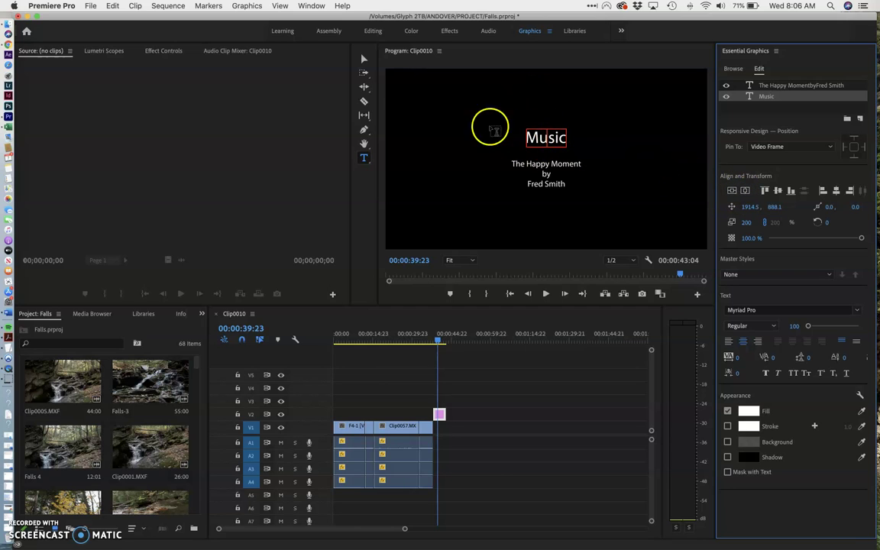
pyautogui.click(363, 58)
pyautogui.click(549, 173)
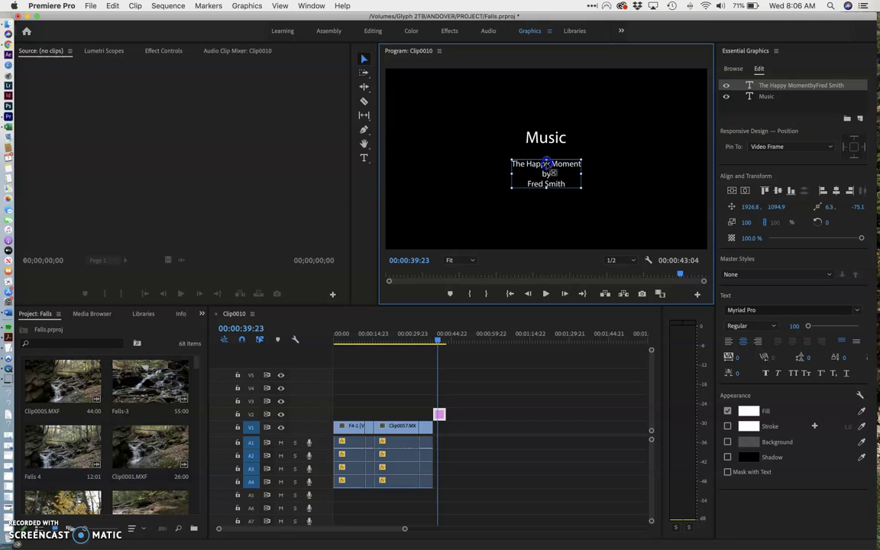
pyautogui.moveTo(547, 177); pyautogui.dragTo(547, 172)
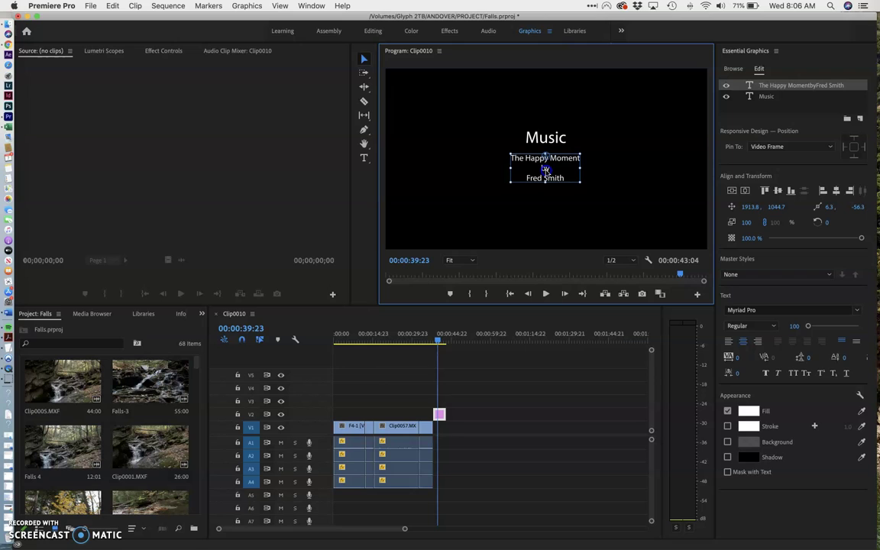
pyautogui.click(365, 158)
pyautogui.click(507, 196)
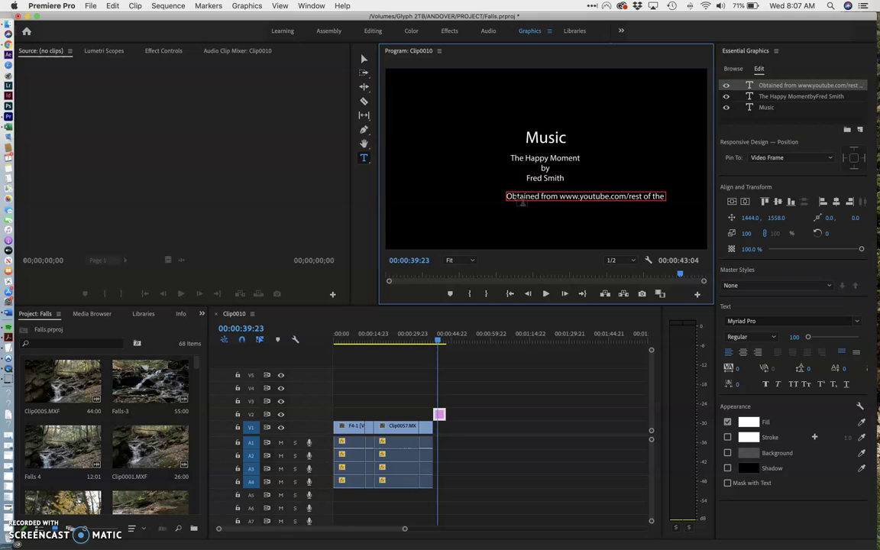
pyautogui.moveTo(522, 200); pyautogui.dragTo(628, 198)
pyautogui.press('super+a')
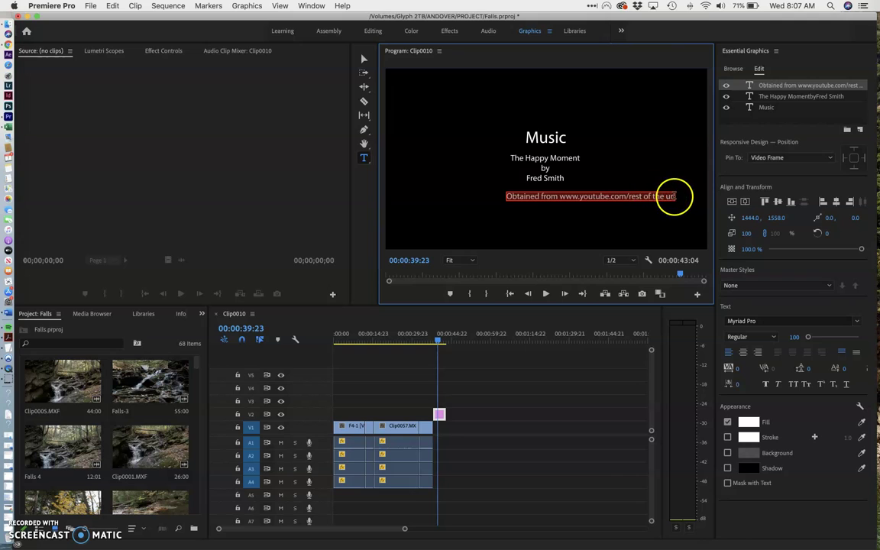
pyautogui.click(629, 197)
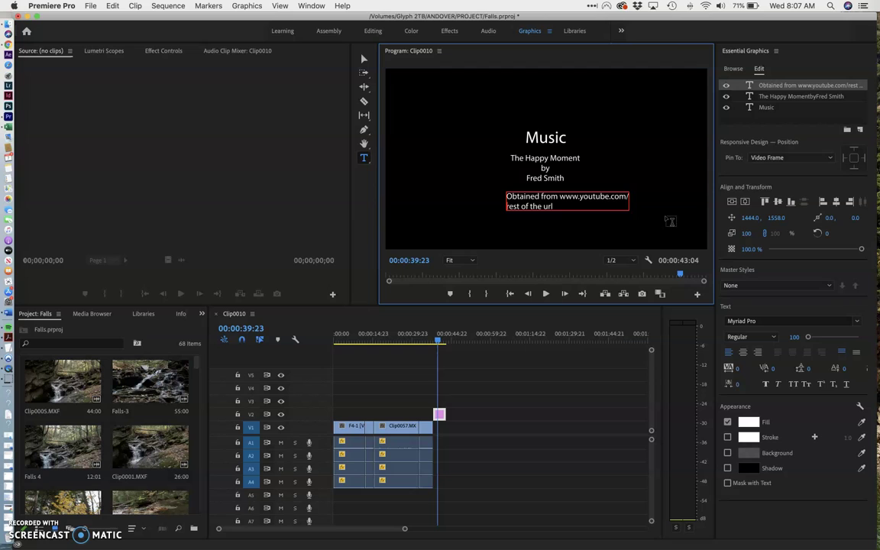
pyautogui.moveTo(571, 217); pyautogui.dragTo(512, 200)
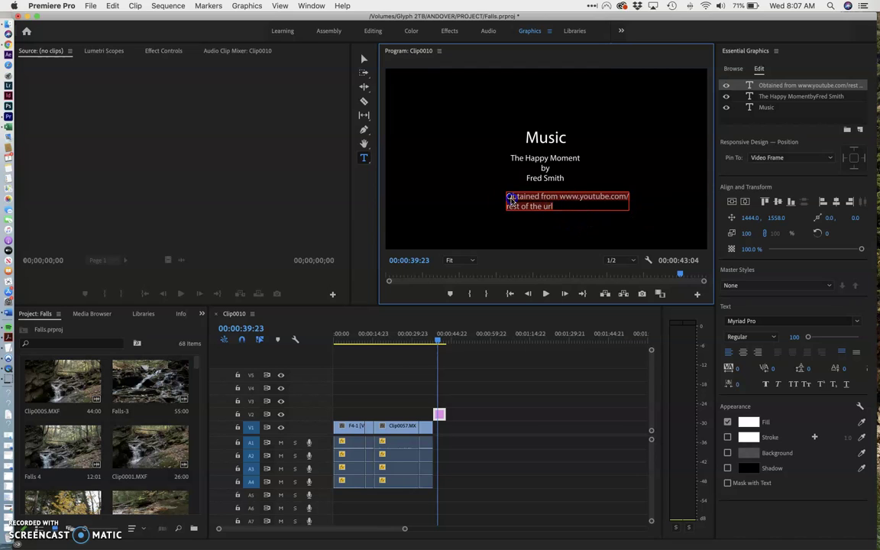
pyautogui.click(742, 352)
pyautogui.click(745, 202)
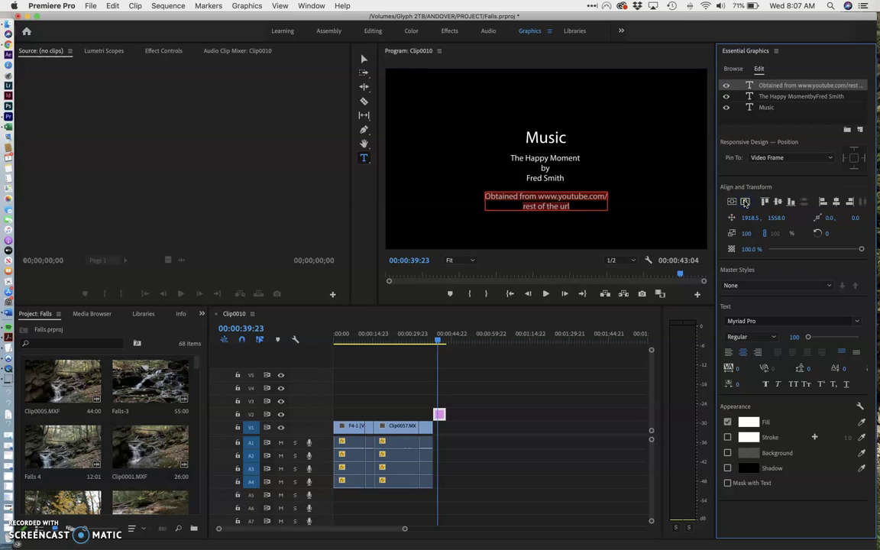
pyautogui.click(615, 175)
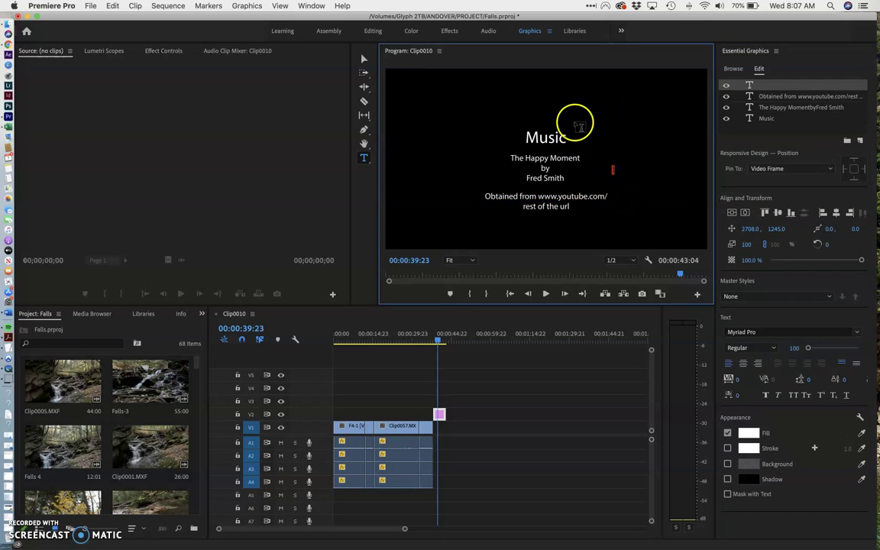
# Drag the Music title, song credit and url credit upward so they stack closer together.
pyautogui.click(364, 59)
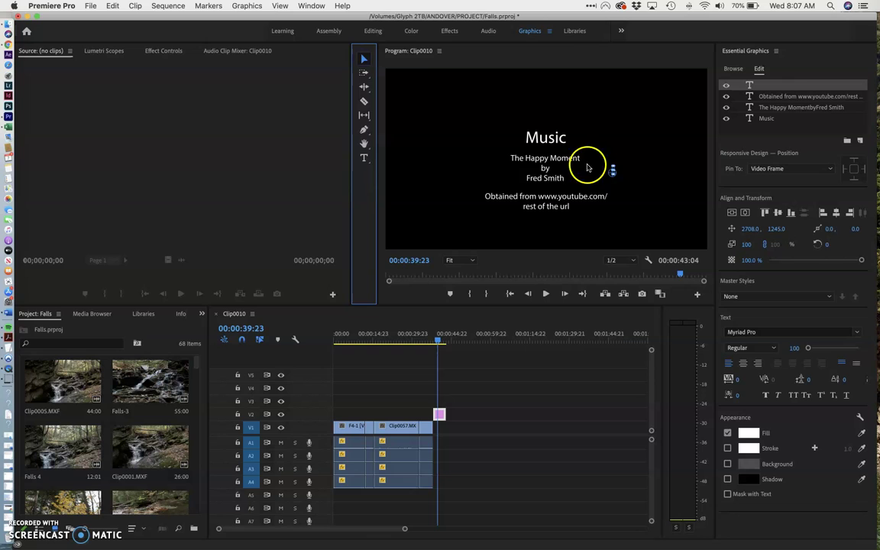
pyautogui.click(549, 202)
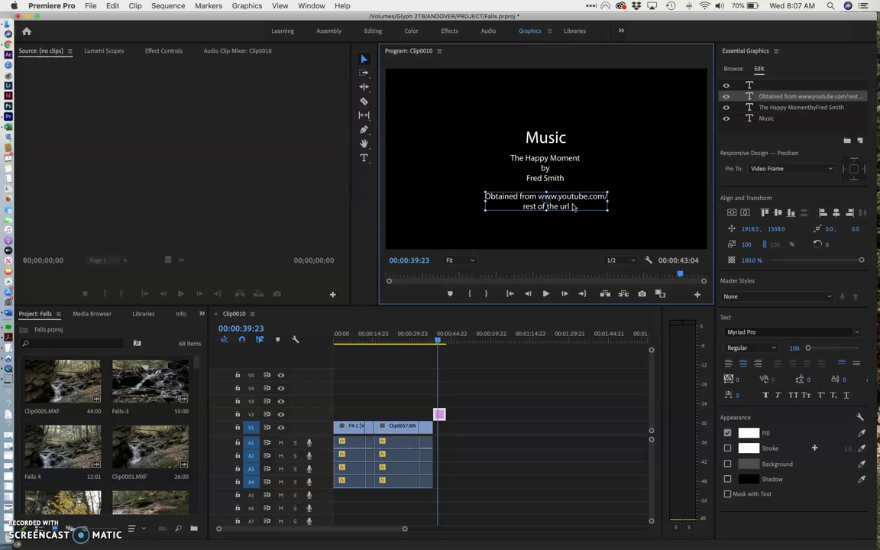
pyautogui.moveTo(544, 138); pyautogui.dragTo(545, 119)
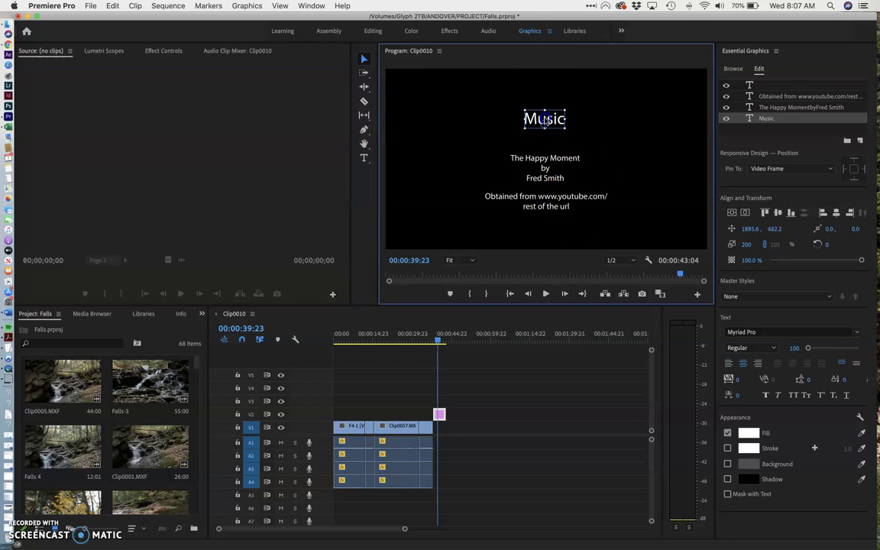
pyautogui.moveTo(544, 168); pyautogui.dragTo(543, 149)
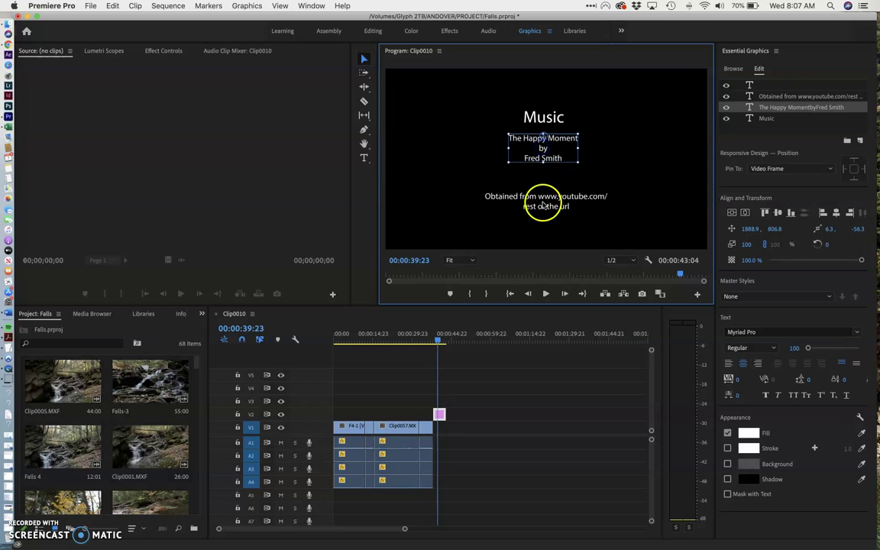
pyautogui.moveTo(543, 205); pyautogui.dragTo(548, 190)
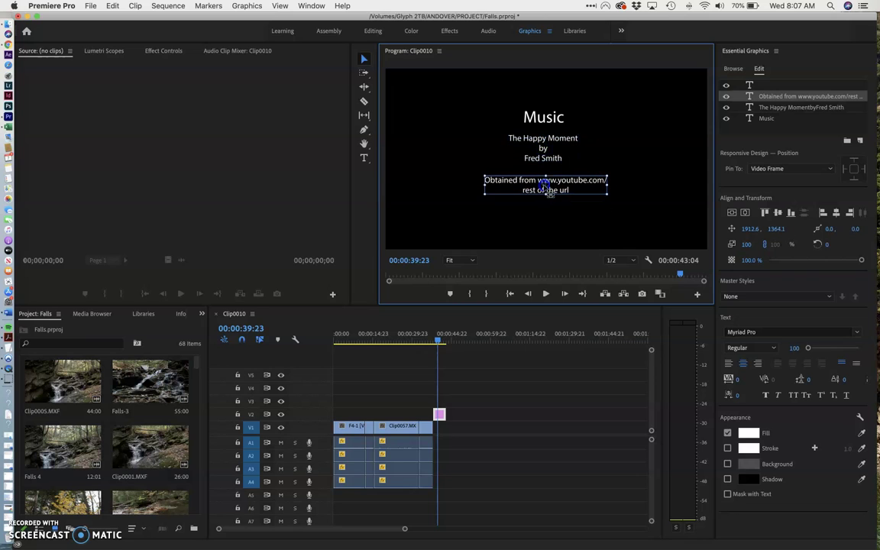
pyautogui.click(543, 142)
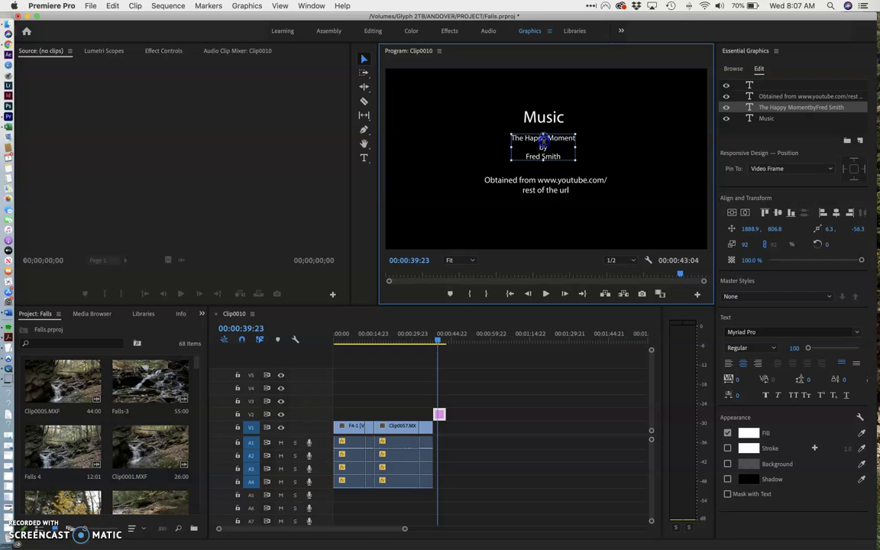
pyautogui.moveTo(544, 141); pyautogui.dragTo(543, 140)
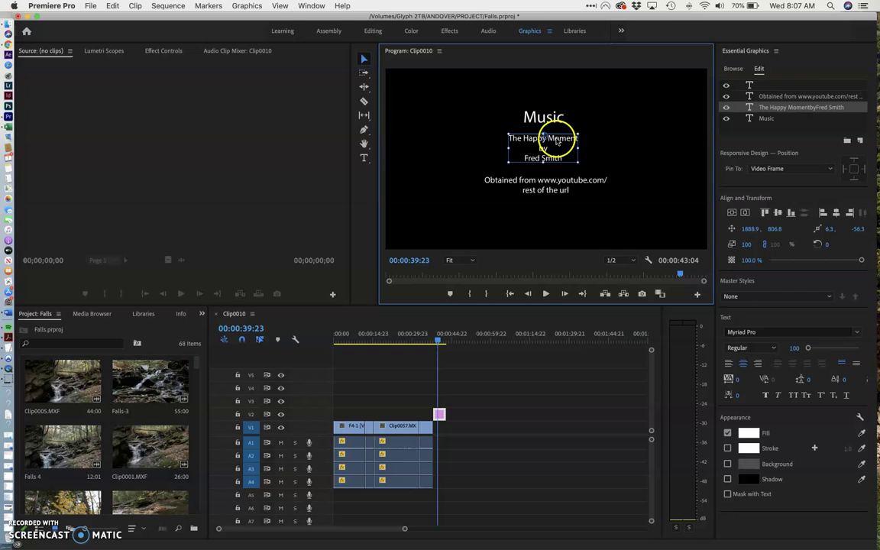
pyautogui.click(552, 186)
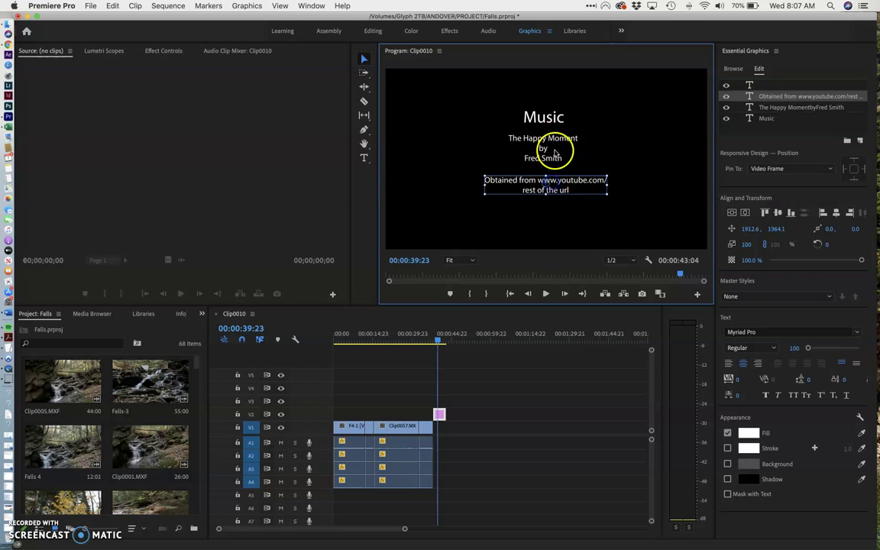
pyautogui.click(557, 146)
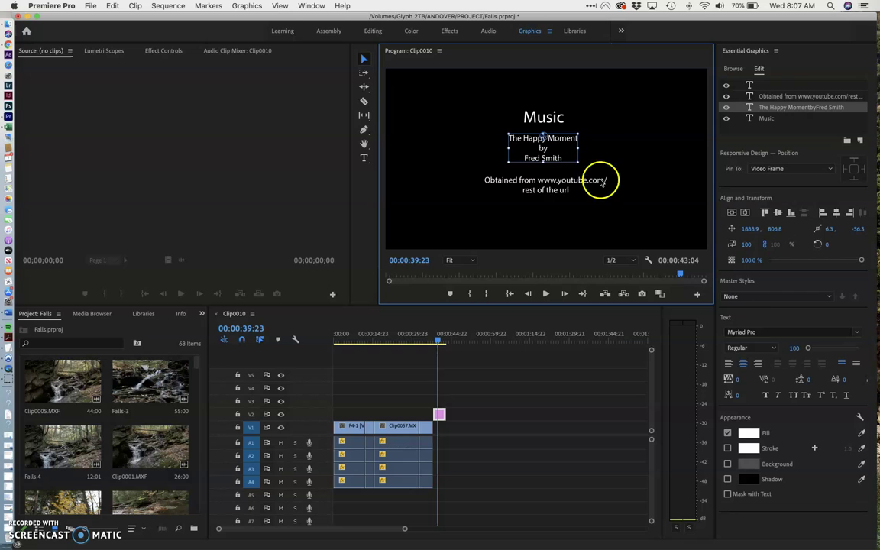
# Lower the source credit's opacity slightly and shrink its font size.
pyautogui.click(530, 187)
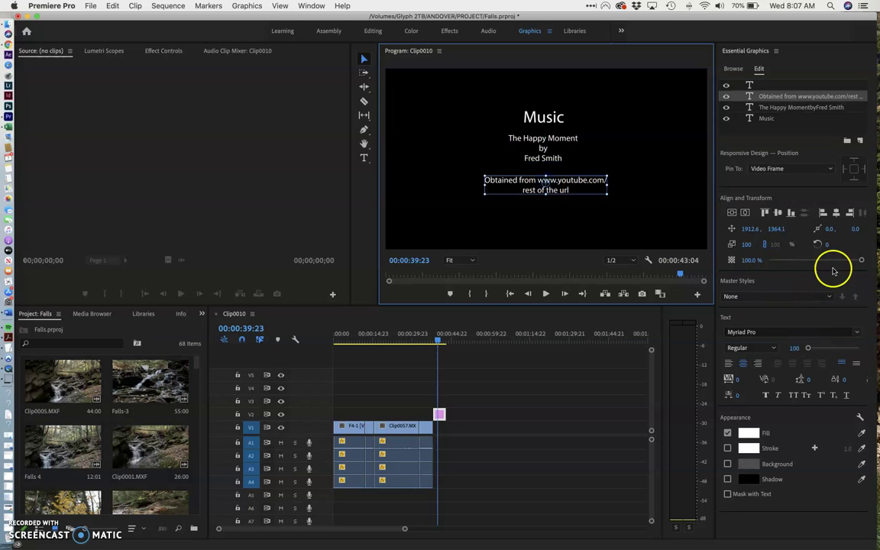
pyautogui.moveTo(861, 261); pyautogui.dragTo(859, 262)
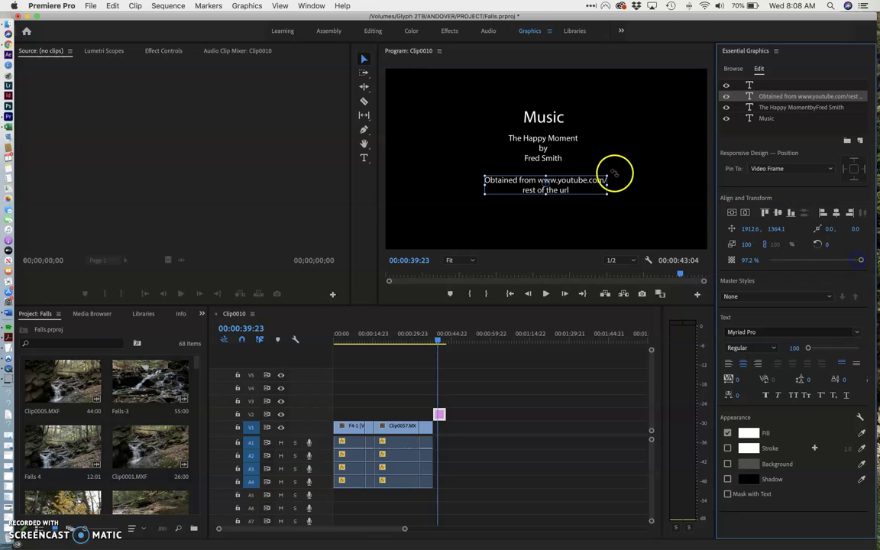
pyautogui.click(364, 158)
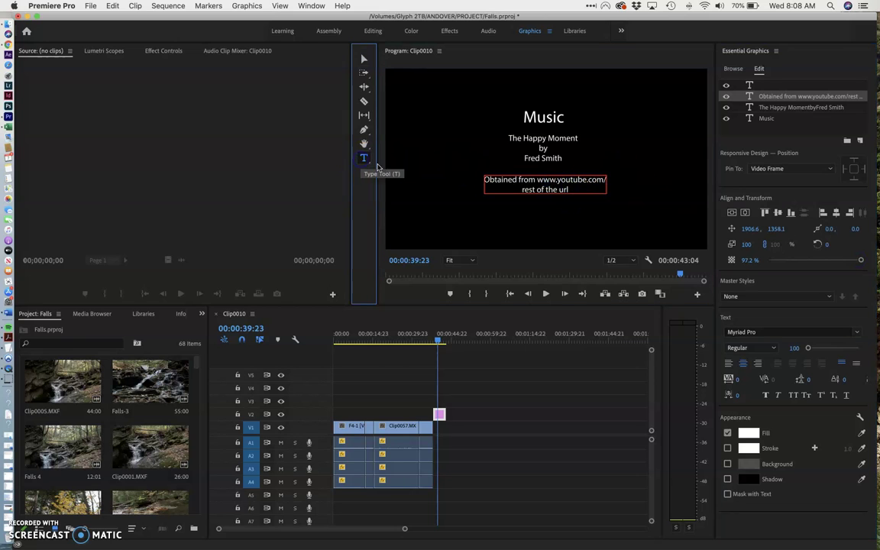
pyautogui.click(515, 181)
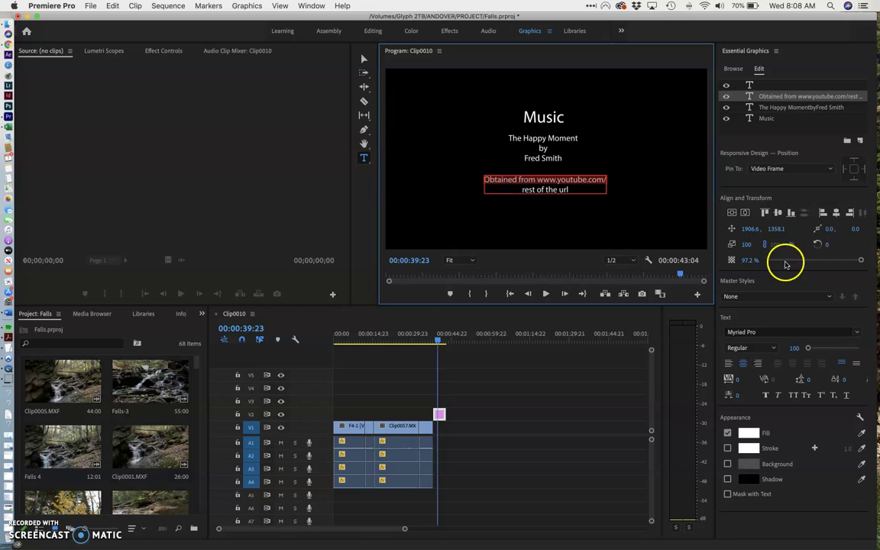
pyautogui.click(588, 191)
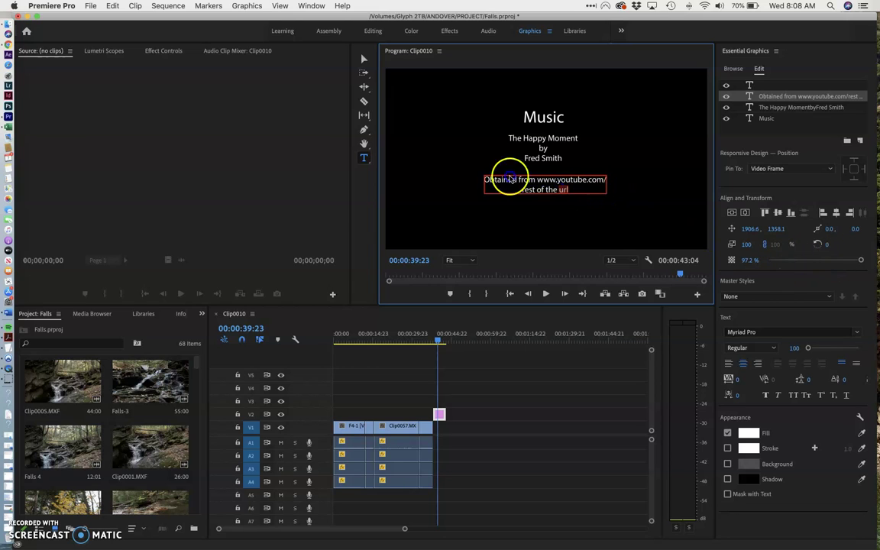
pyautogui.click(524, 197)
pyautogui.click(488, 178)
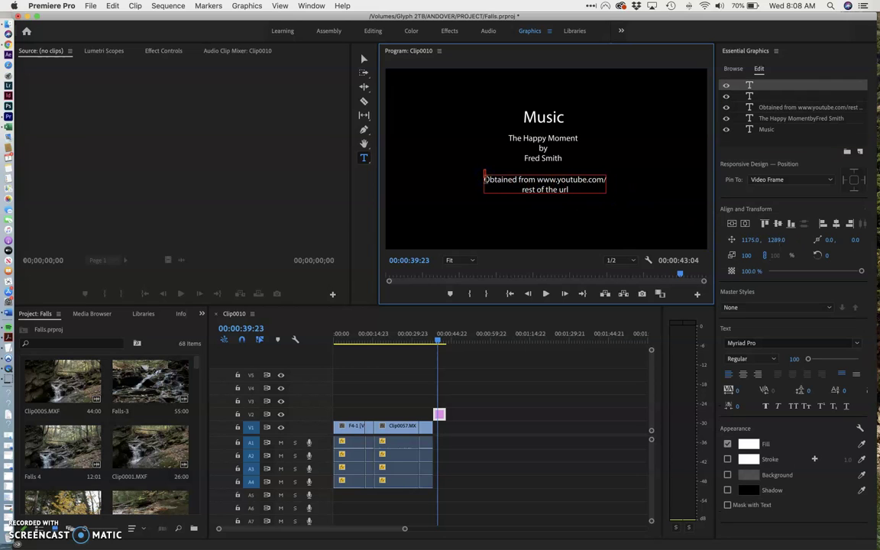
pyautogui.moveTo(484, 179); pyautogui.dragTo(578, 192)
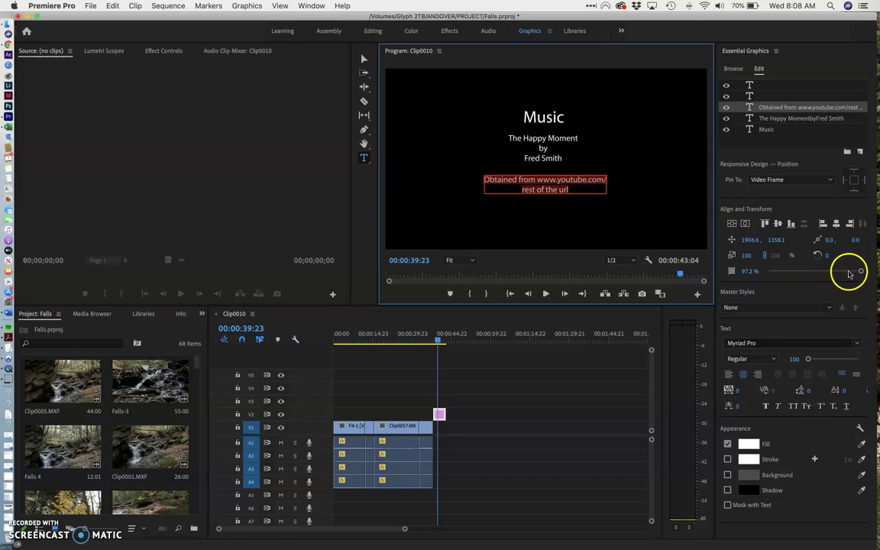
pyautogui.moveTo(863, 271); pyautogui.dragTo(857, 273)
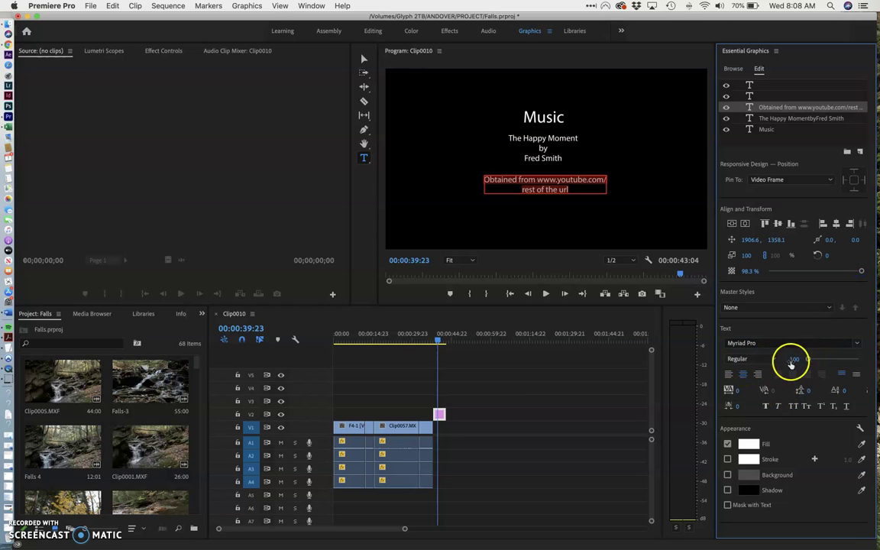
pyautogui.moveTo(809, 360); pyautogui.dragTo(808, 360)
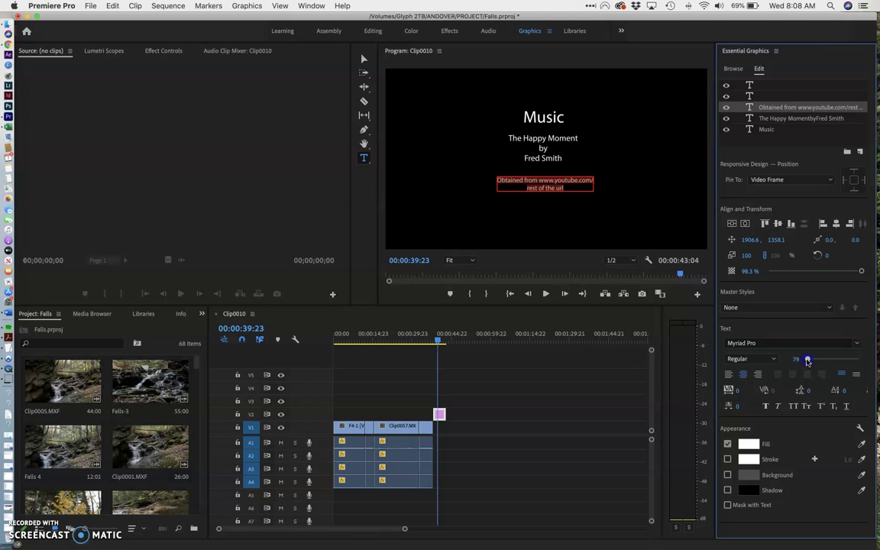
pyautogui.click(609, 222)
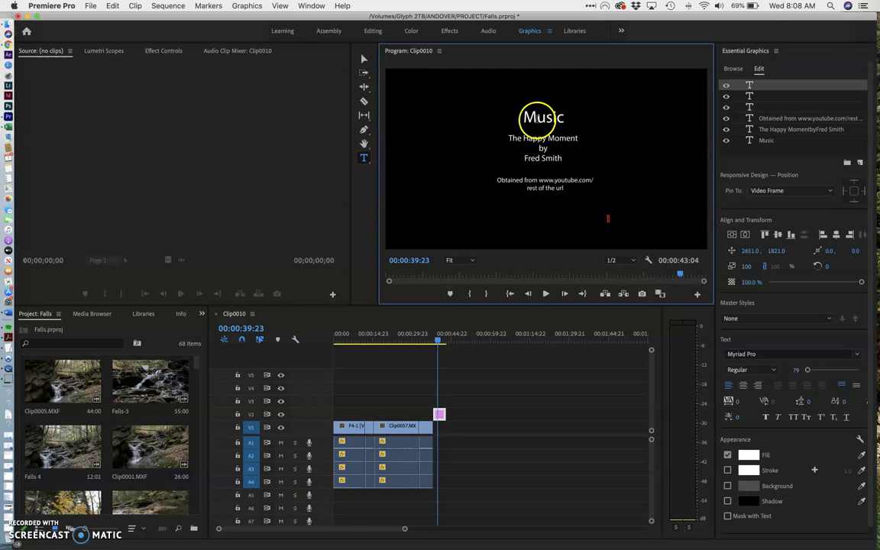
# Centre the Music heading, song credit and source line horizontally, one layer at a time.
pyautogui.click(364, 59)
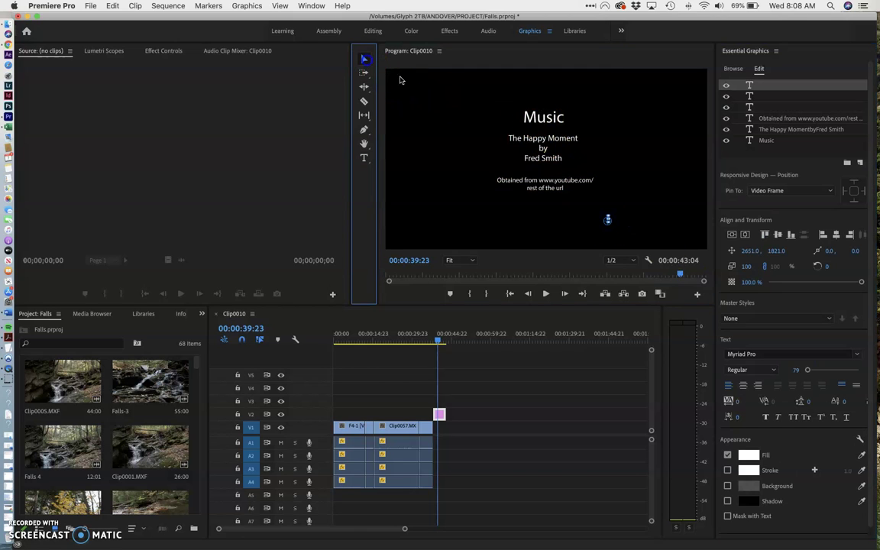
pyautogui.click(537, 115)
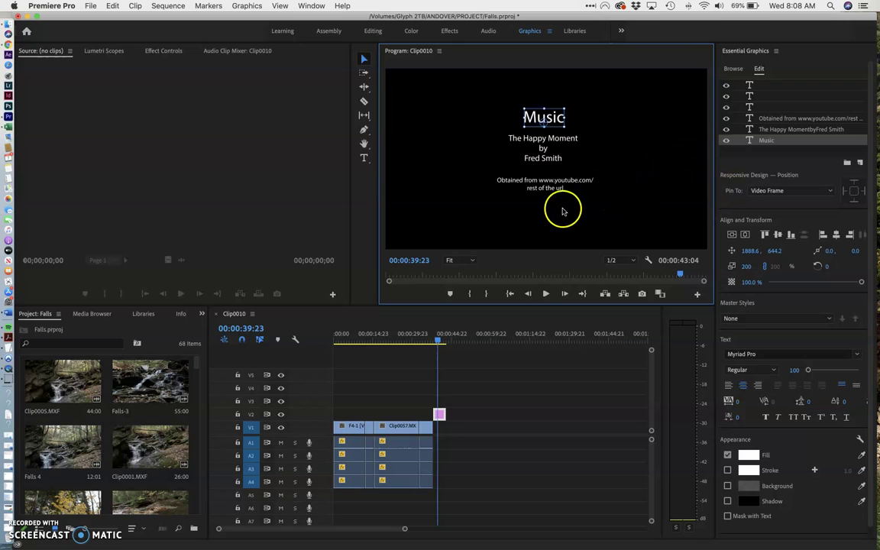
pyautogui.click(746, 235)
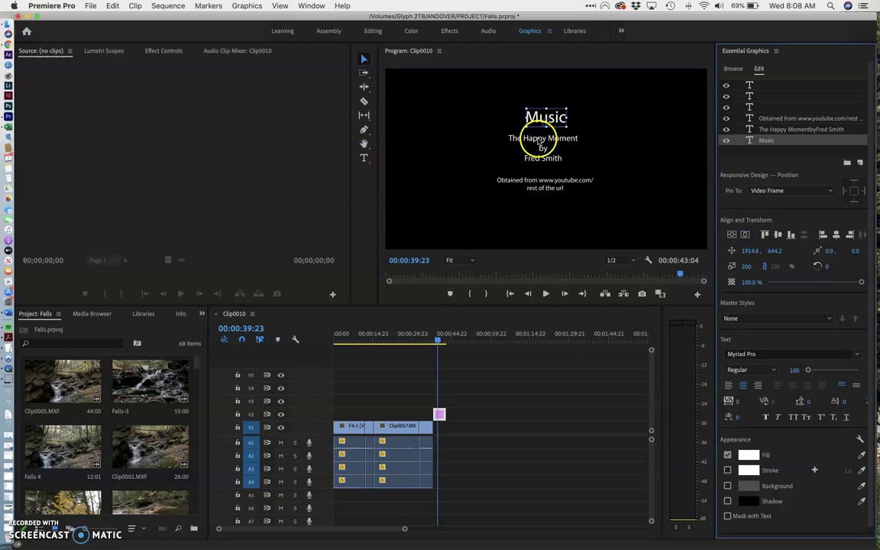
pyautogui.click(527, 145)
pyautogui.click(744, 235)
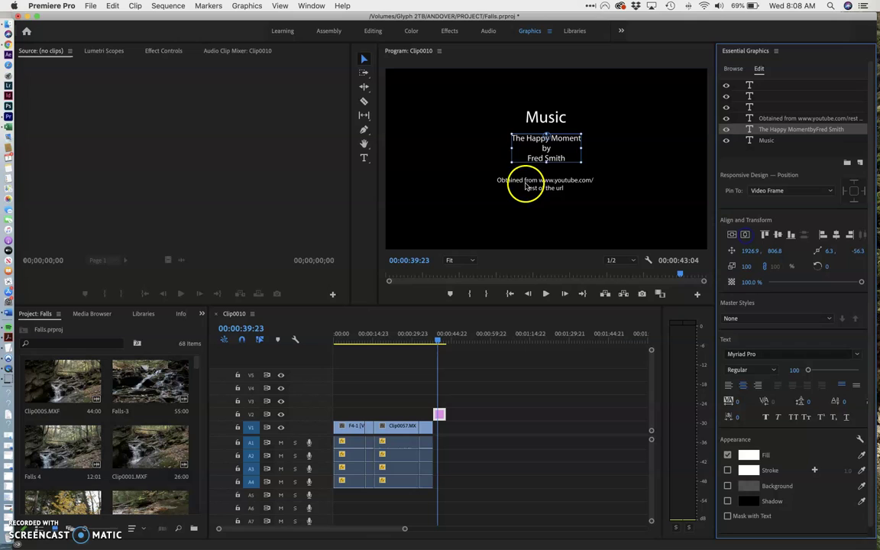
pyautogui.click(540, 184)
pyautogui.click(745, 234)
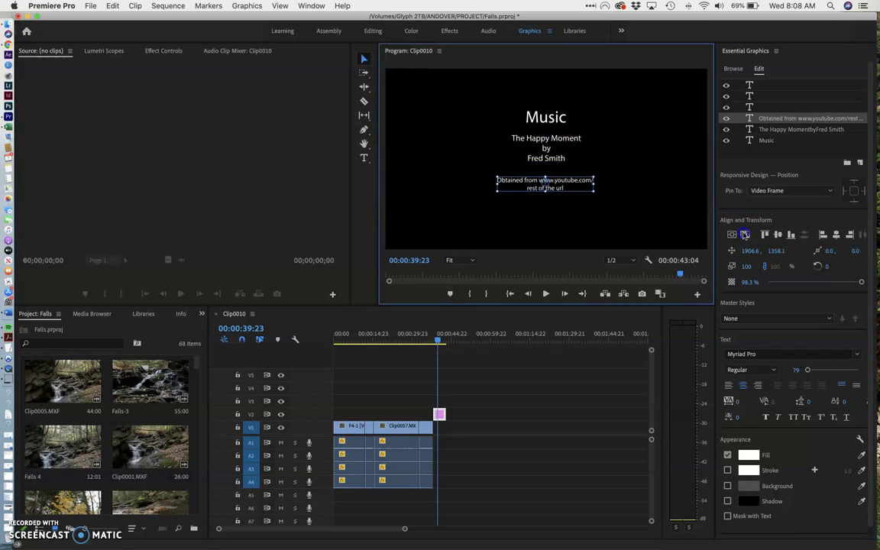
pyautogui.click(602, 235)
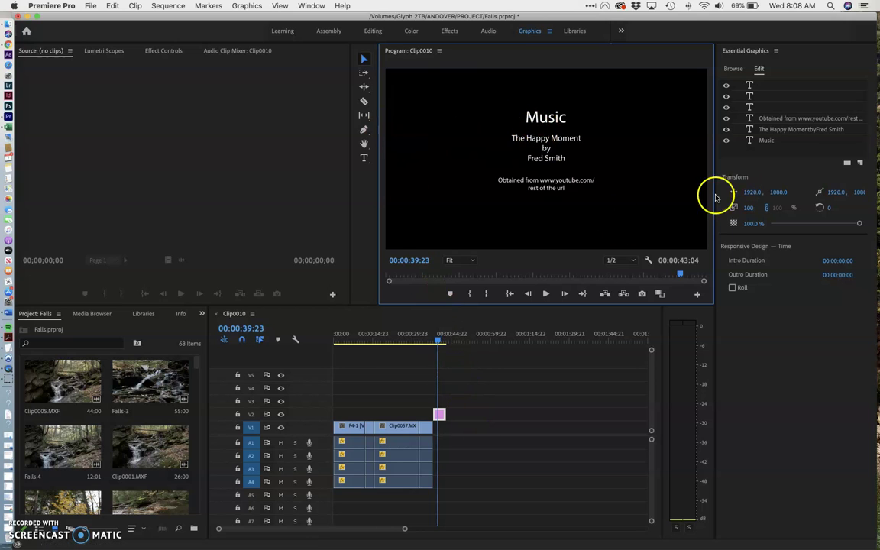
# Drop a second Basic Title onto V2 after the Music card and play it back.
pyautogui.moveTo(438, 341); pyautogui.dragTo(462, 344)
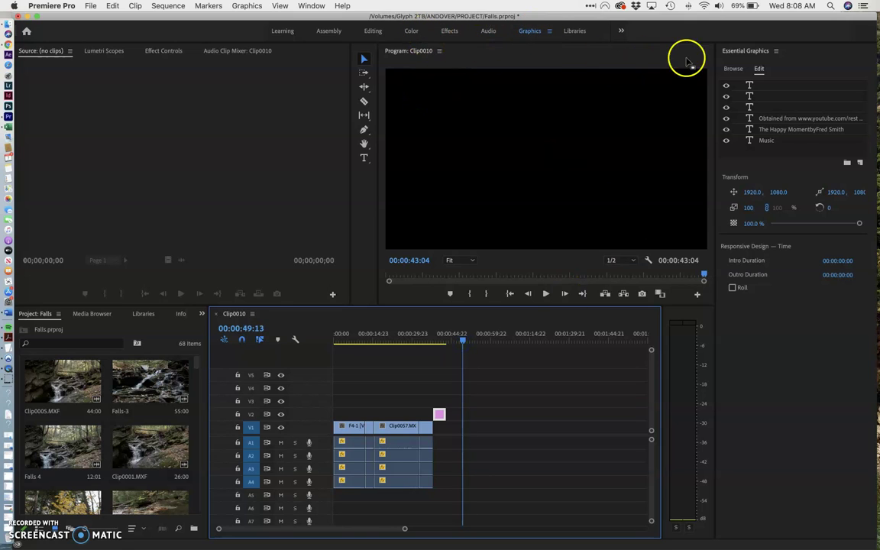
pyautogui.click(733, 70)
pyautogui.click(793, 399)
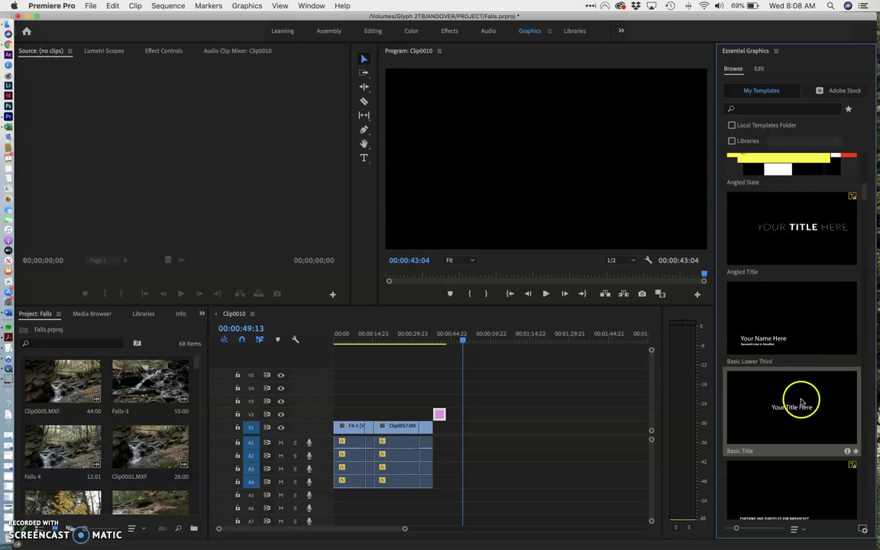
pyautogui.moveTo(659, 389); pyautogui.dragTo(452, 419)
pyautogui.moveTo(440, 341)
pyautogui.mouseDown()
pyautogui.moveTo(464, 341)
pyautogui.moveTo(438, 347)
pyautogui.mouseUp()
pyautogui.press('space')
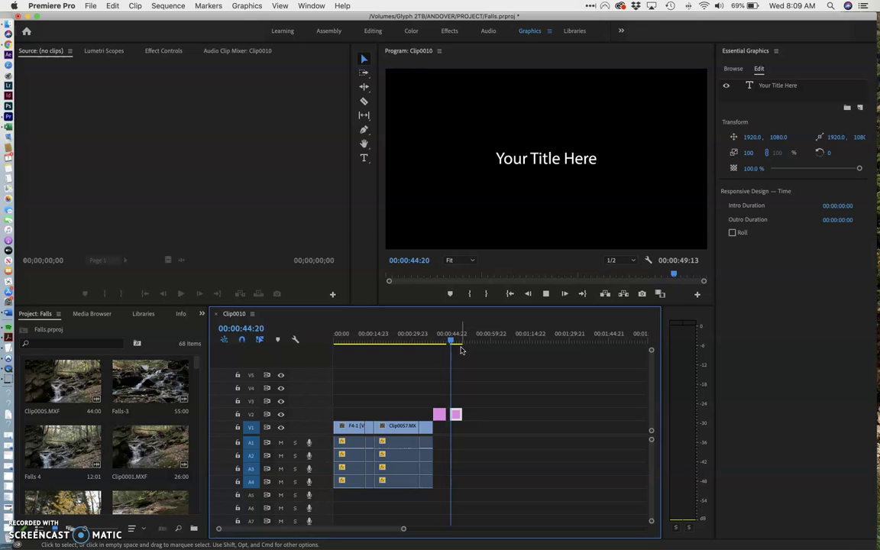
# Replace the placeholder with a three-line 'Produced by' credit and the producer's name, then move the playhead past it.
pyautogui.doubleClick(527, 158)
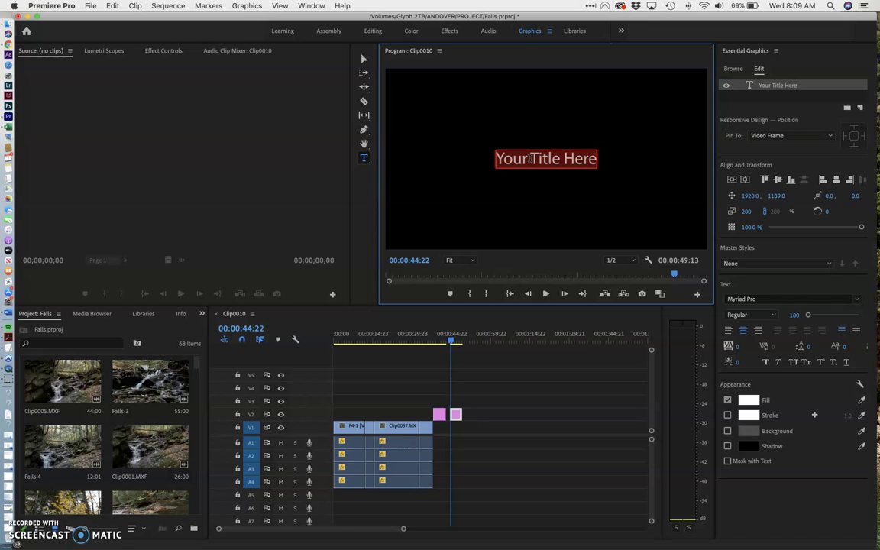
pyautogui.write('Produced')
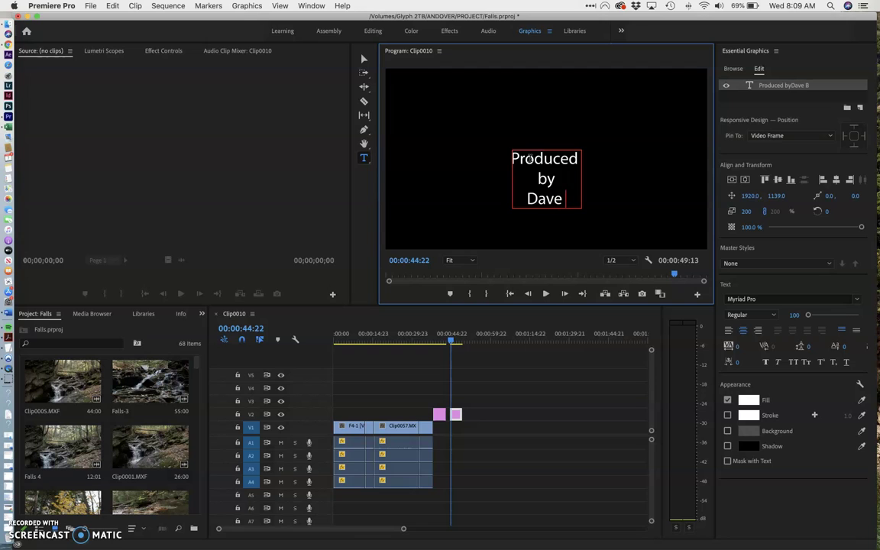
pyautogui.write('Boardman')
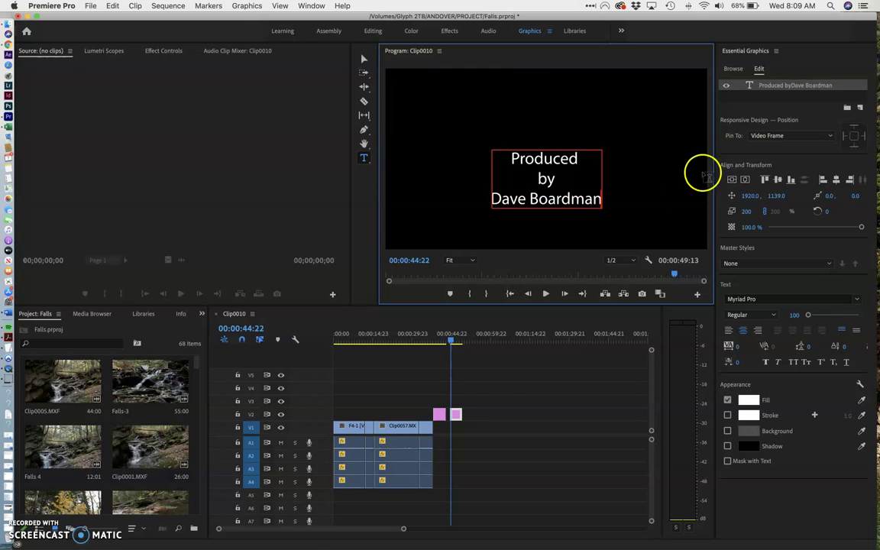
pyautogui.click(558, 386)
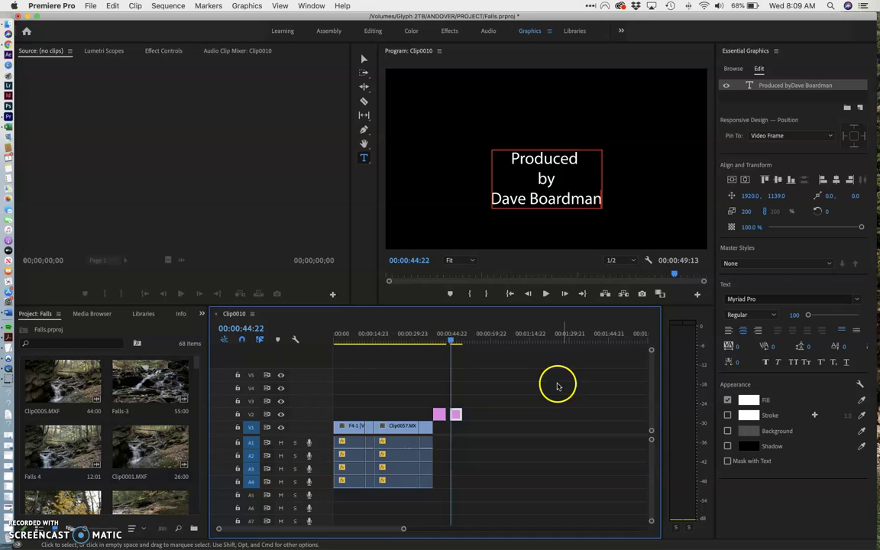
pyautogui.moveTo(451, 340); pyautogui.dragTo(466, 343)
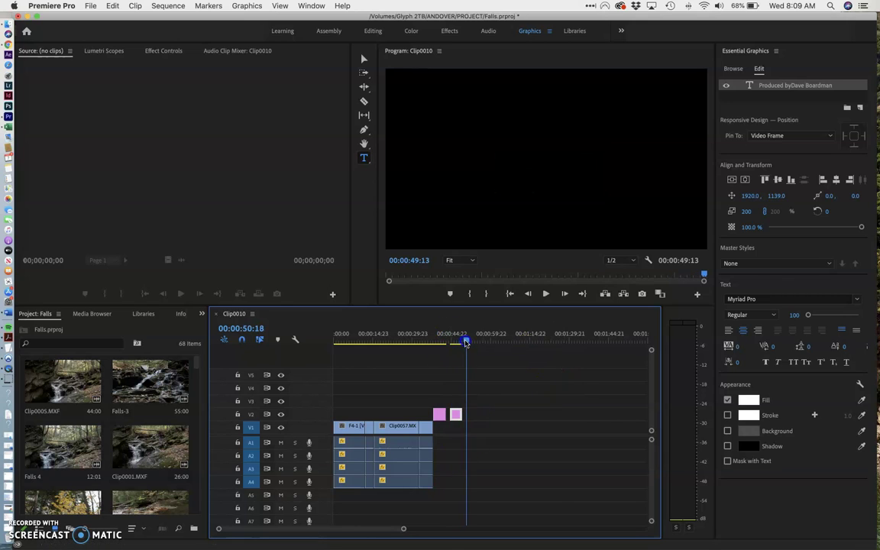
# Place a Basic Title on V2 after the producer credit reading 'Filming by', at font size 94.
pyautogui.click(733, 69)
pyautogui.moveTo(784, 430); pyautogui.dragTo(473, 415)
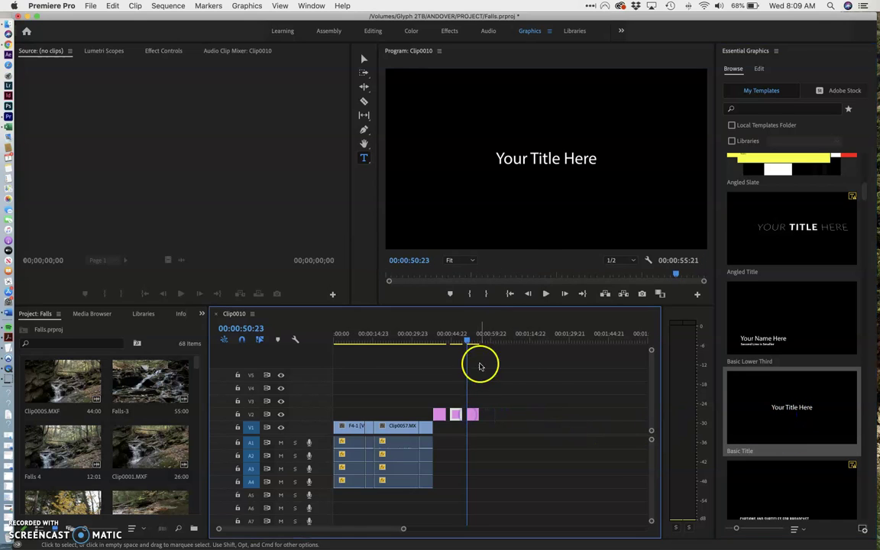
pyautogui.click(552, 158)
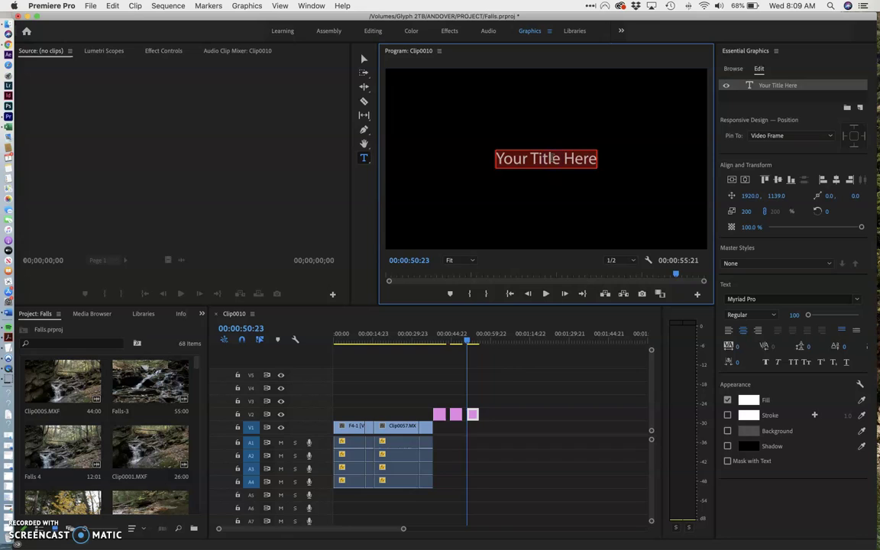
pyautogui.write('Filming')
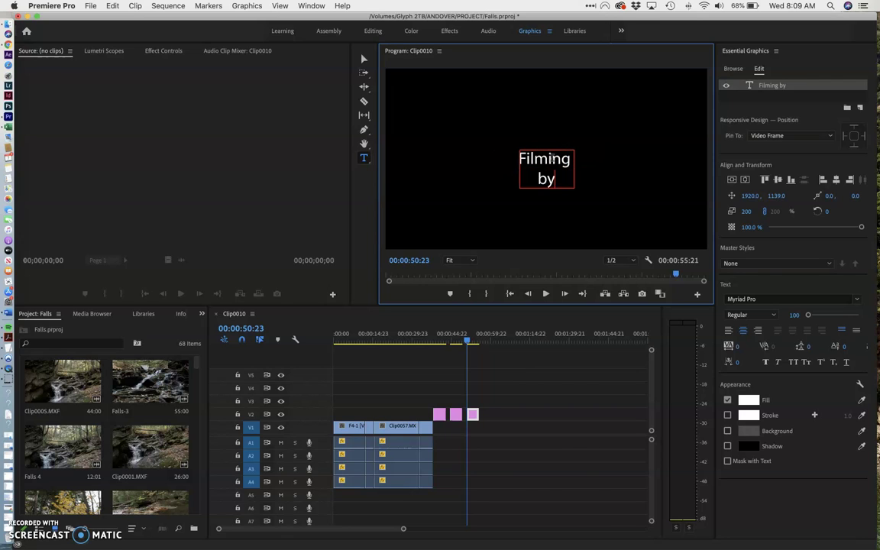
pyautogui.write(' by')
pyautogui.click(556, 198)
pyautogui.moveTo(541, 173); pyautogui.dragTo(524, 157)
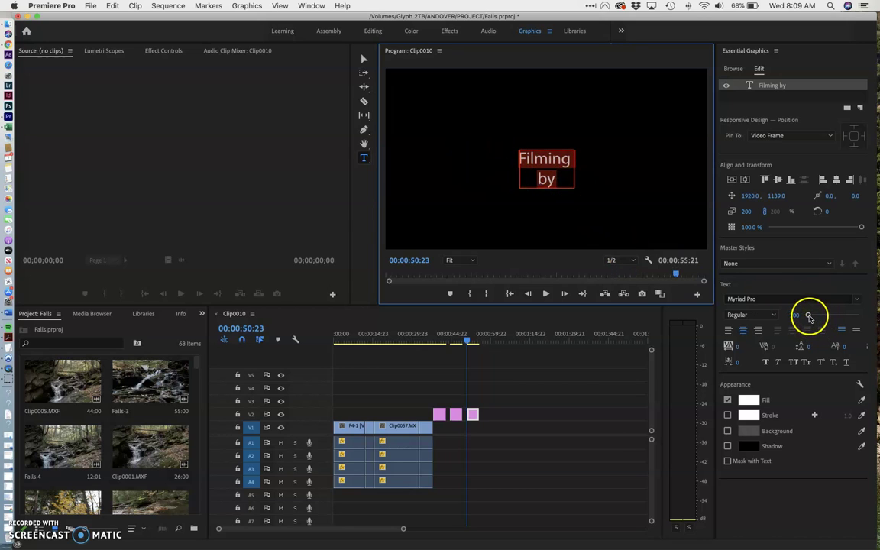
pyautogui.moveTo(808, 317); pyautogui.dragTo(807, 318)
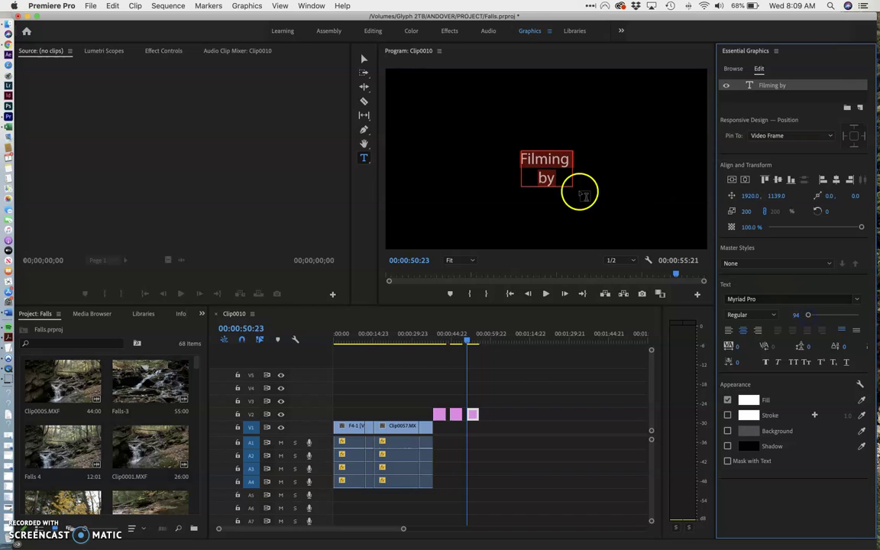
# Raise the Filming by title and add two crew names on separate lines after 'by'.
pyautogui.click(364, 59)
pyautogui.moveTo(535, 155); pyautogui.dragTo(541, 124)
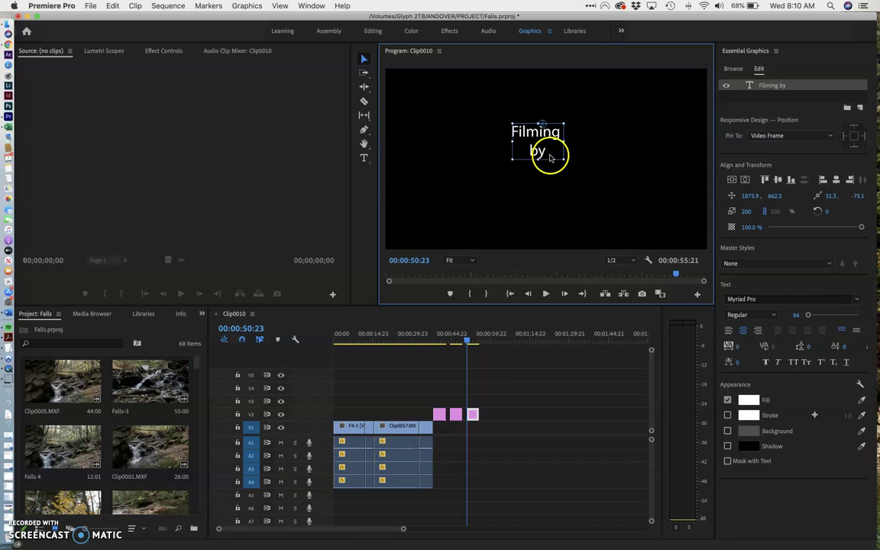
pyautogui.click(364, 157)
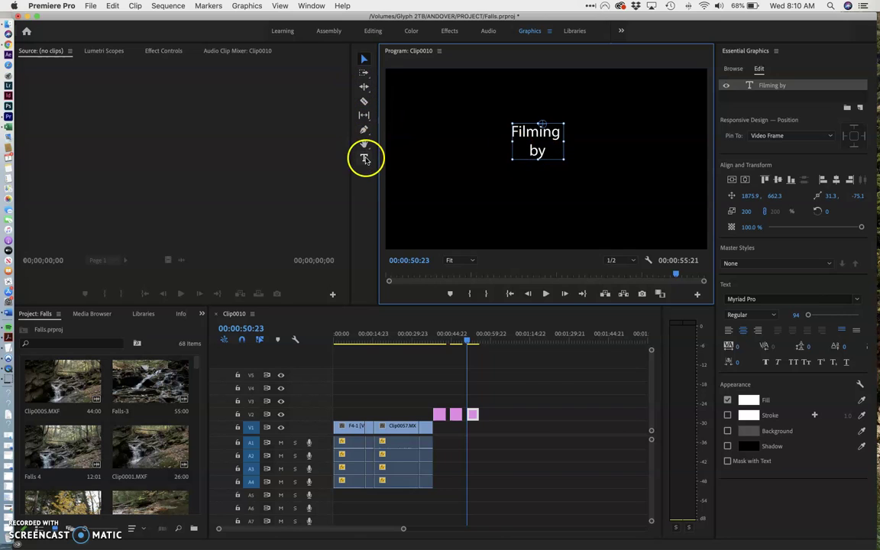
pyautogui.click(531, 157)
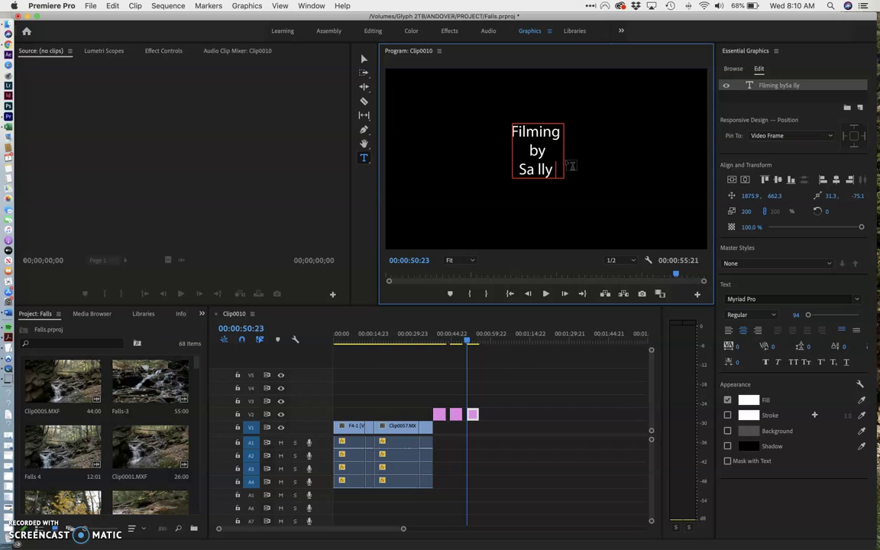
pyautogui.write('Sa lly Smith')
pyautogui.press('Return')
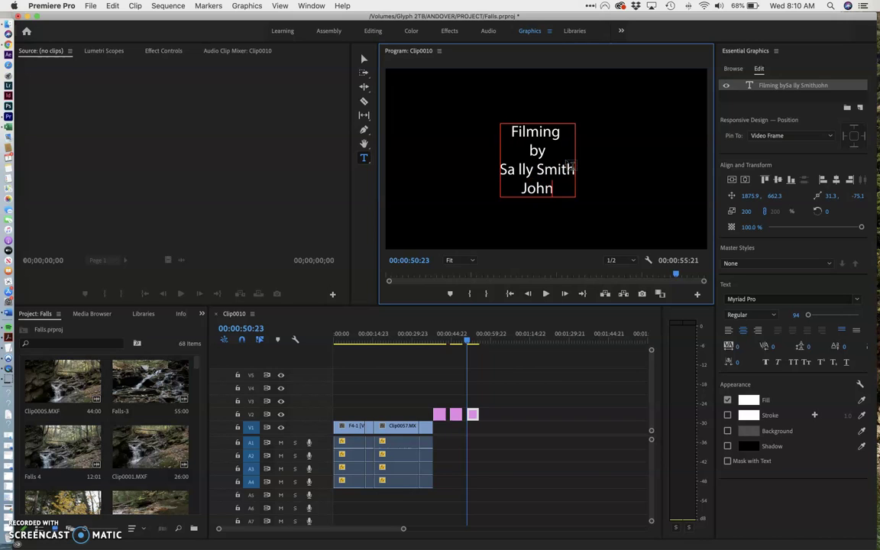
pyautogui.write('John Doe')
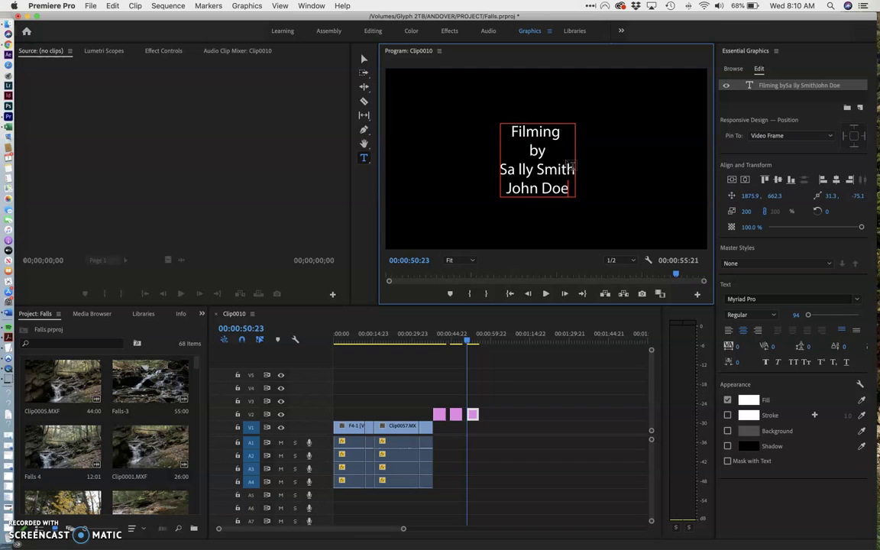
pyautogui.click(602, 161)
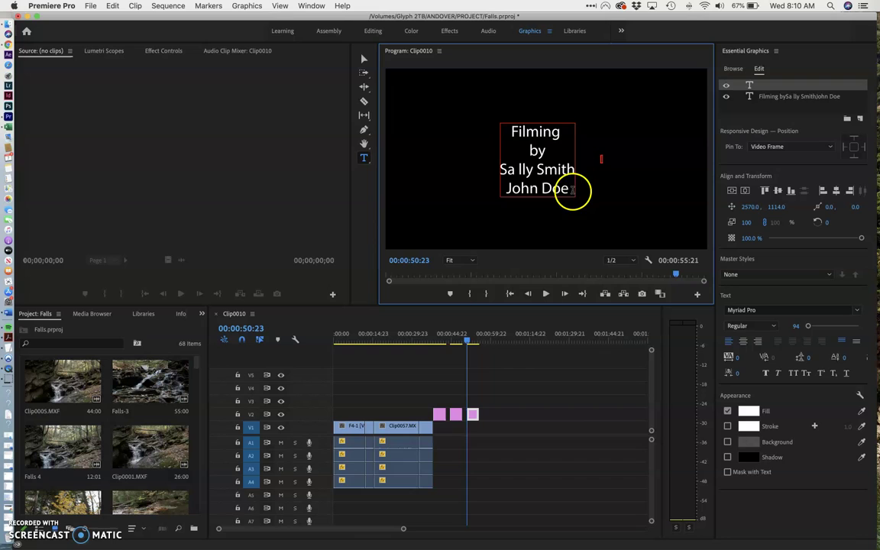
# Shrink the 'by' line to size 79 and remove the stray space in the first crew name.
pyautogui.moveTo(572, 190); pyautogui.dragTo(503, 159)
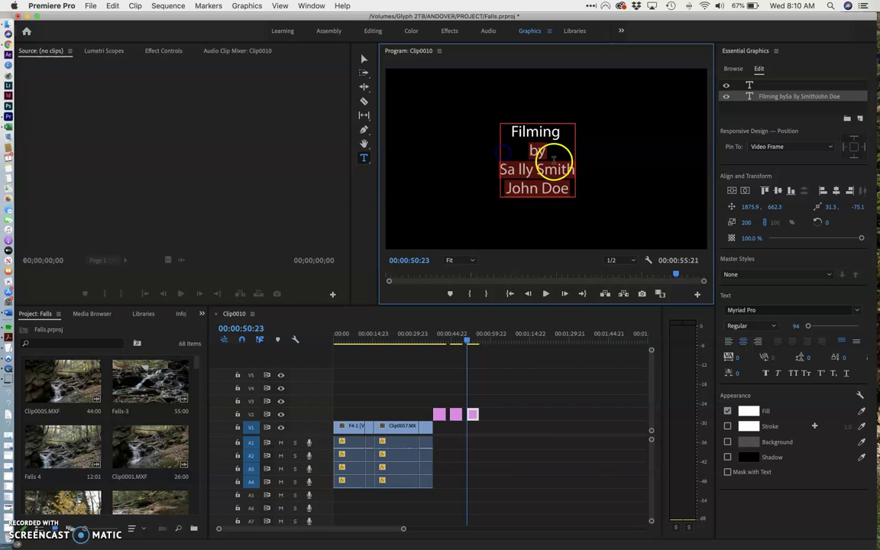
pyautogui.click(549, 150)
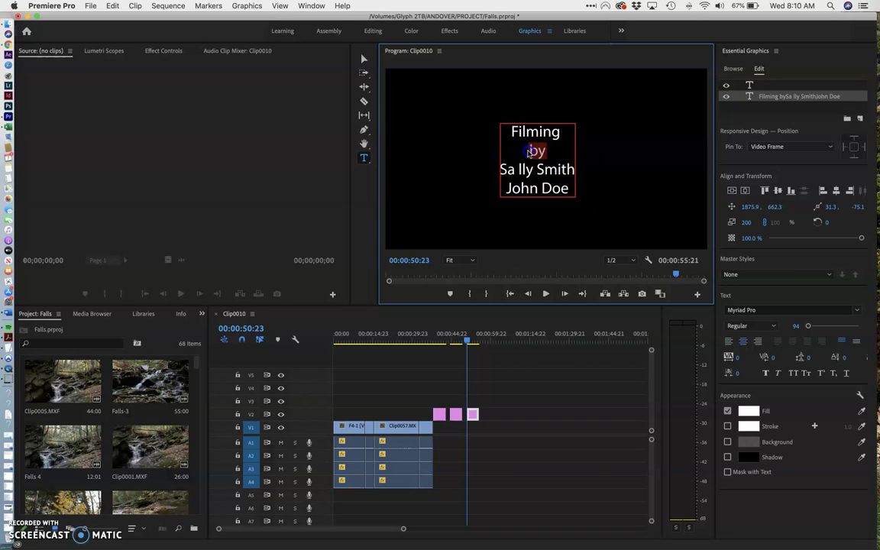
pyautogui.moveTo(810, 326); pyautogui.dragTo(806, 328)
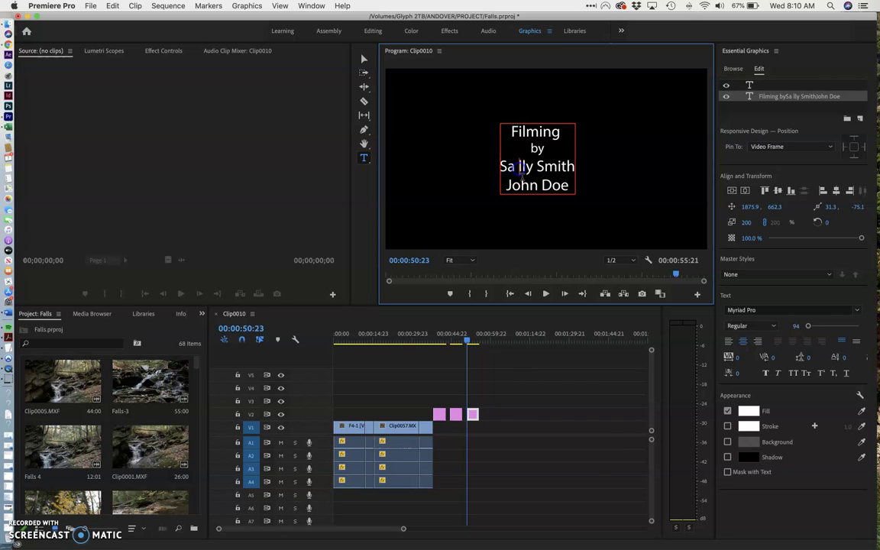
pyautogui.press('BackSpace')
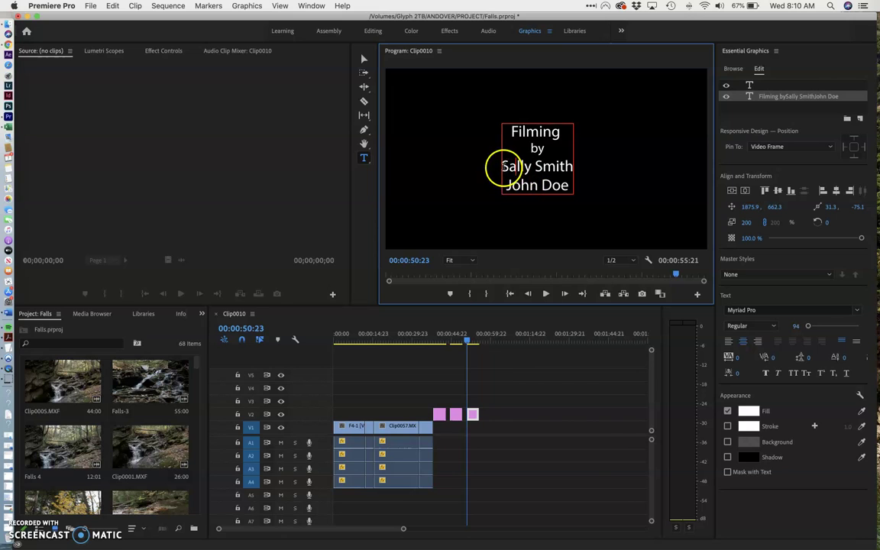
# Set the 'by' line and both crew names to font size 63.
pyautogui.moveTo(502, 168); pyautogui.dragTo(555, 189)
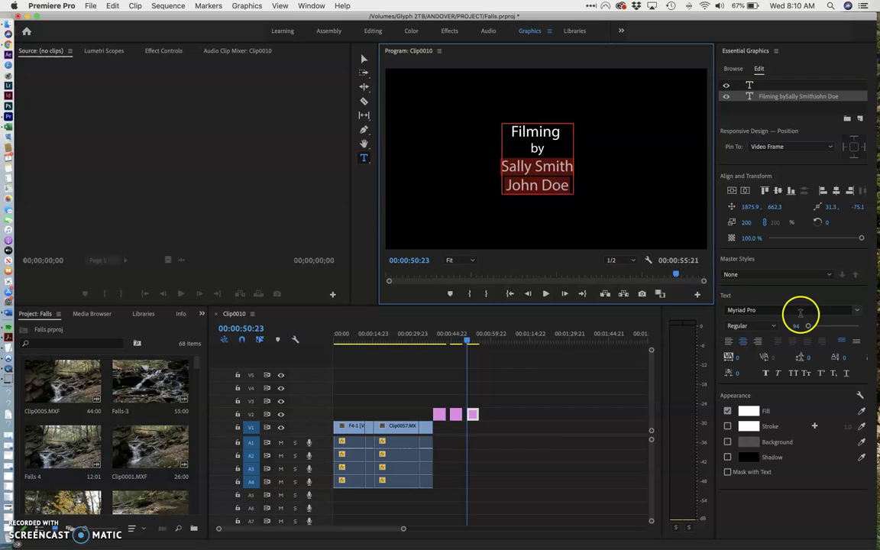
pyautogui.moveTo(806, 324); pyautogui.dragTo(808, 327)
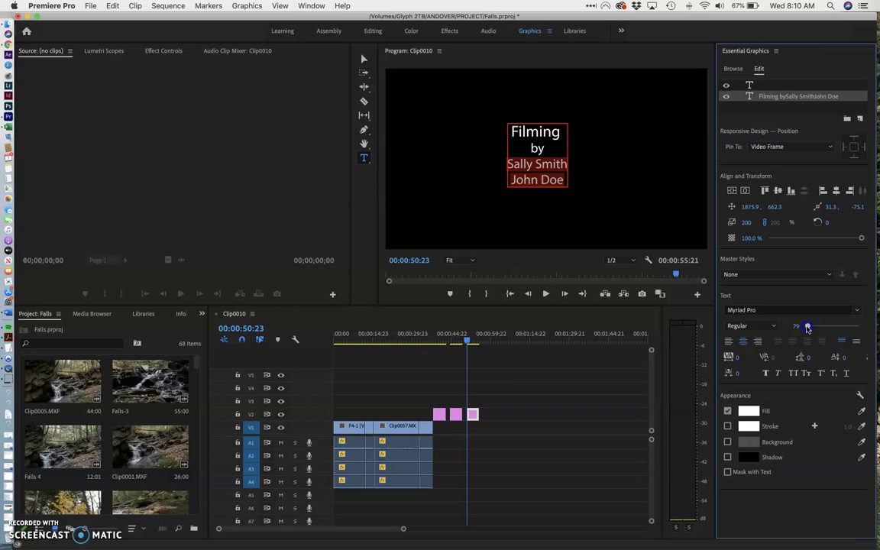
pyautogui.moveTo(807, 327); pyautogui.dragTo(807, 327)
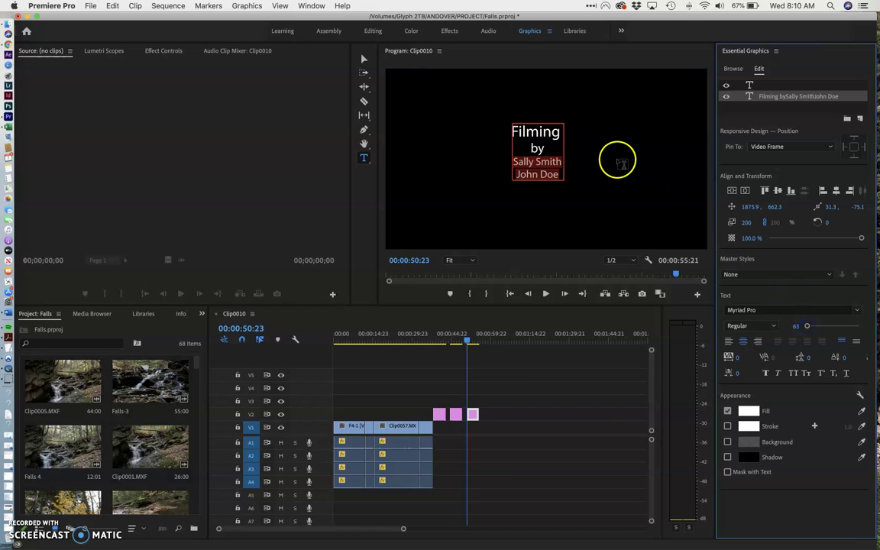
pyautogui.click(617, 161)
pyautogui.click(554, 146)
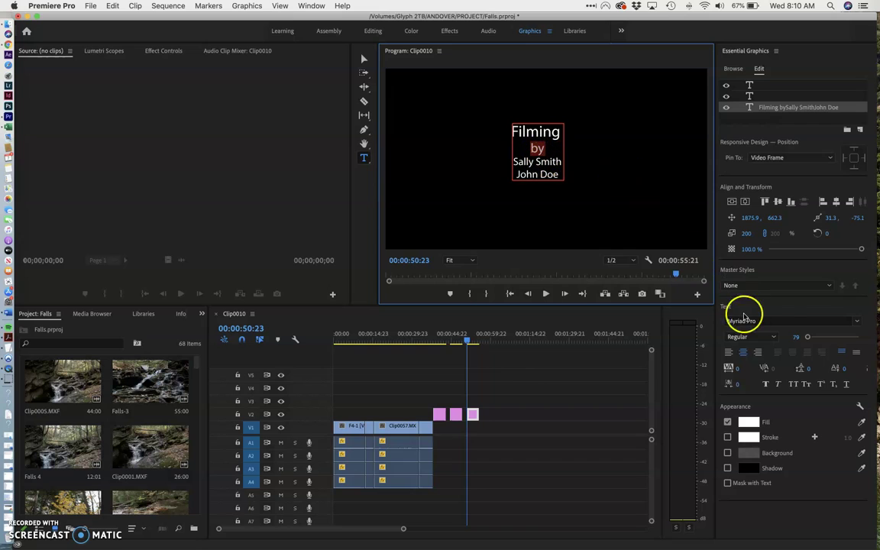
pyautogui.click(797, 338)
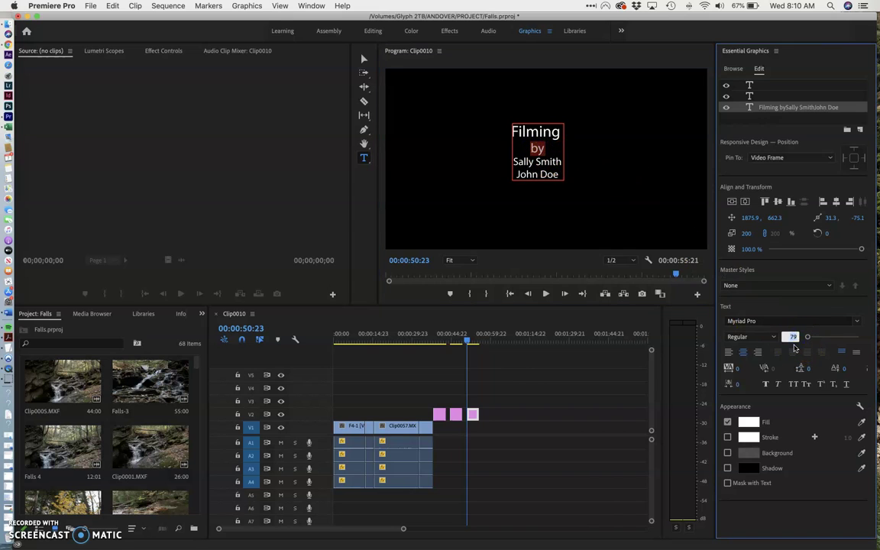
pyautogui.write('63')
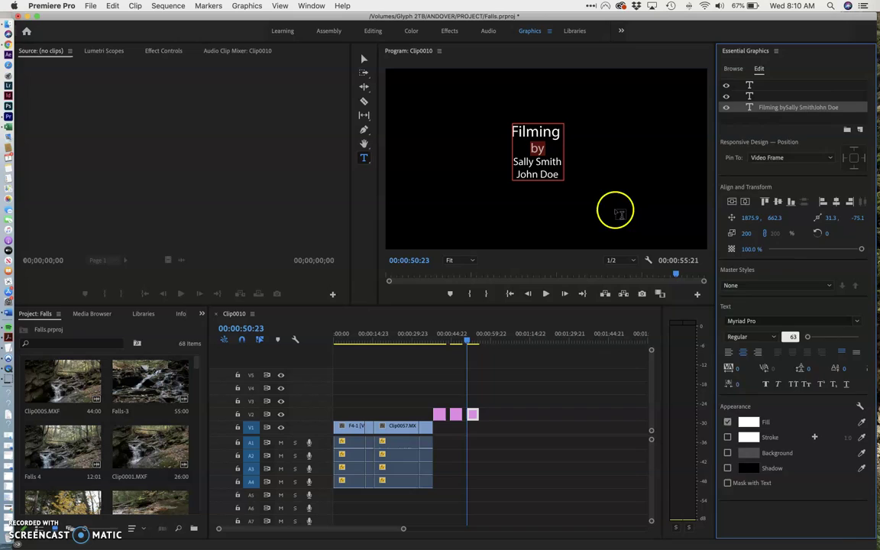
pyautogui.click(616, 206)
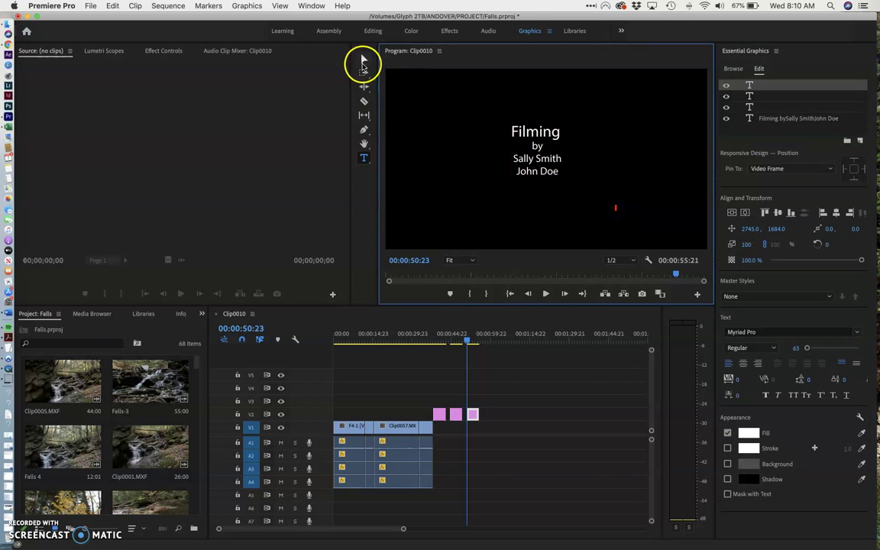
# Center the Filming credit horizontally and vertically, then scrub to the Produced by card.
pyautogui.click(365, 59)
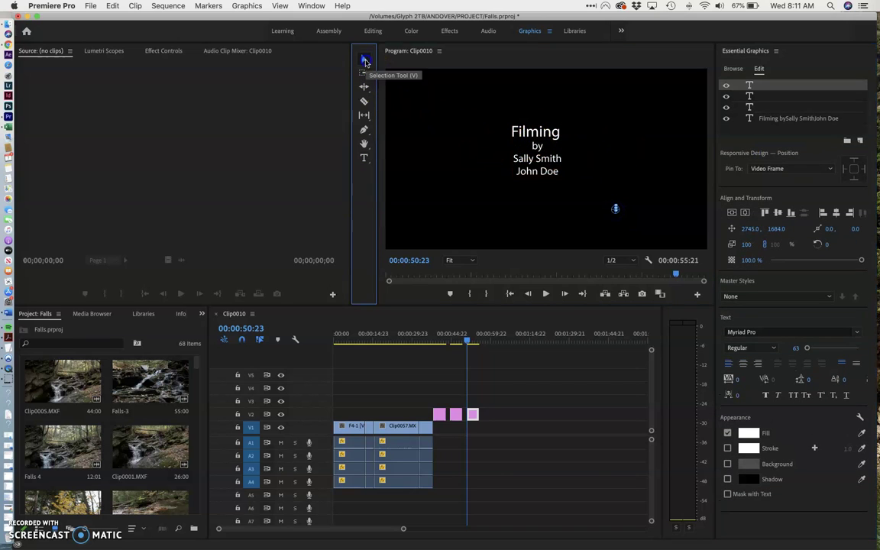
pyautogui.click(541, 144)
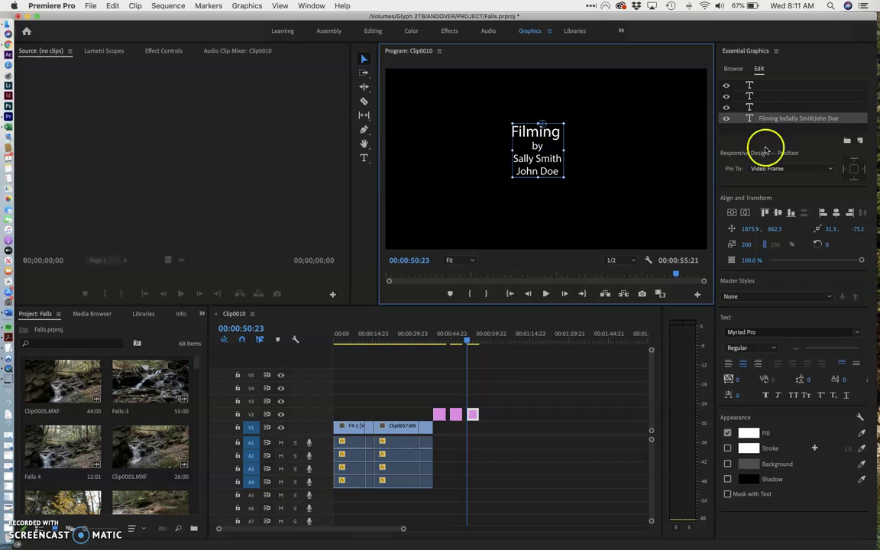
pyautogui.click(745, 214)
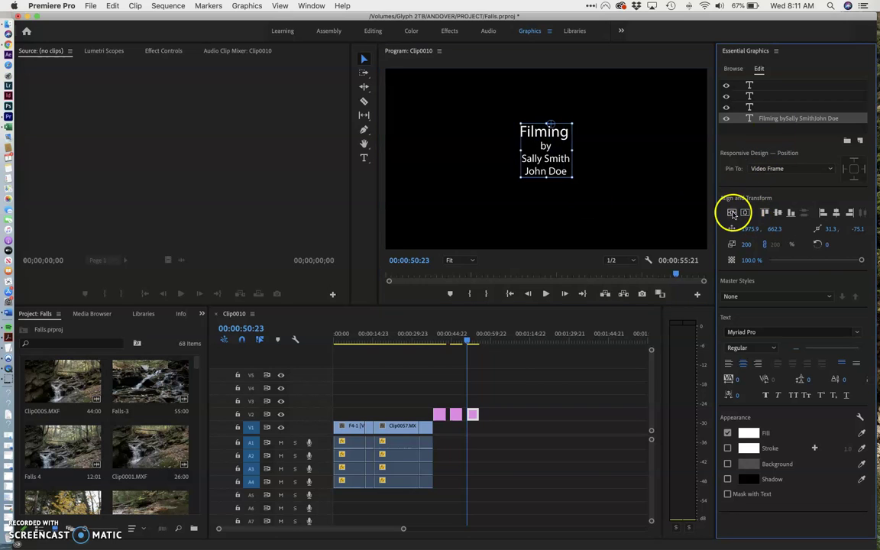
pyautogui.click(731, 213)
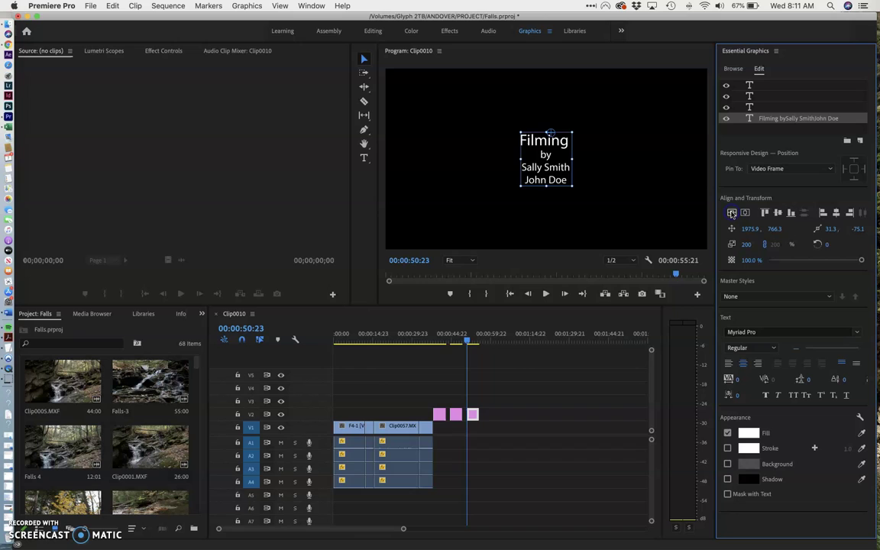
pyautogui.click(508, 382)
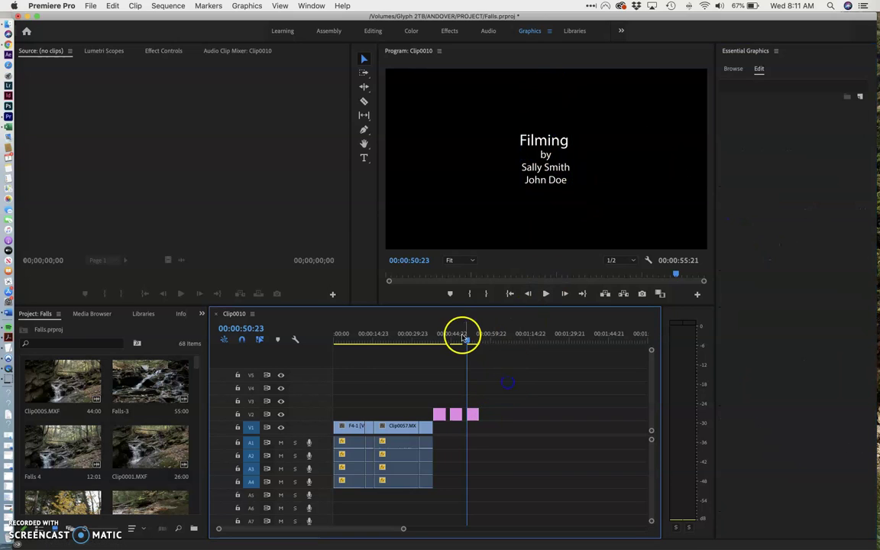
pyautogui.moveTo(466, 340); pyautogui.dragTo(457, 415)
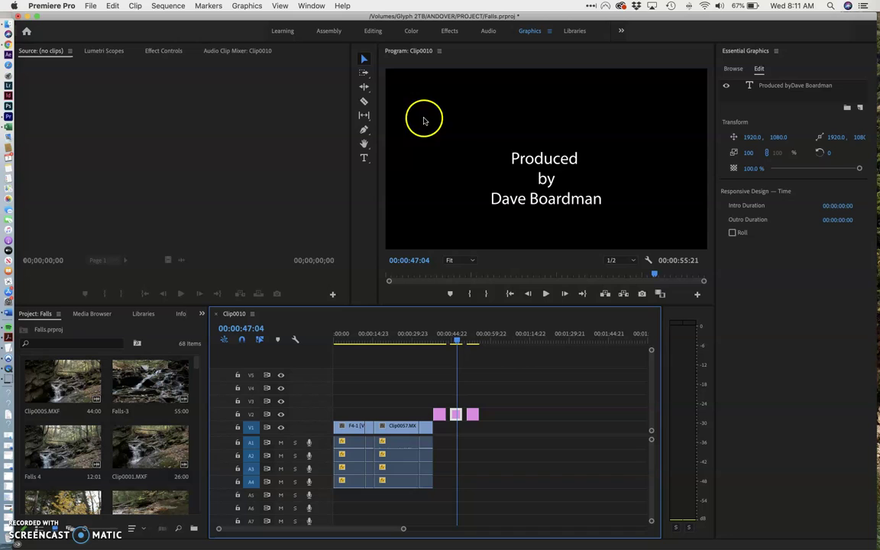
# Shrink the 'by' line and producer's name in the producer credit to size 79.
pyautogui.click(543, 165)
pyautogui.click(732, 181)
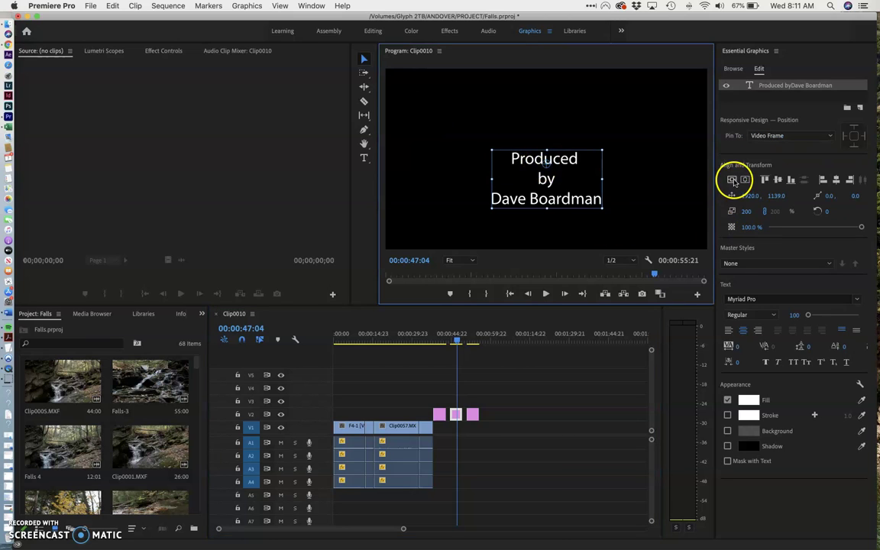
pyautogui.click(549, 162)
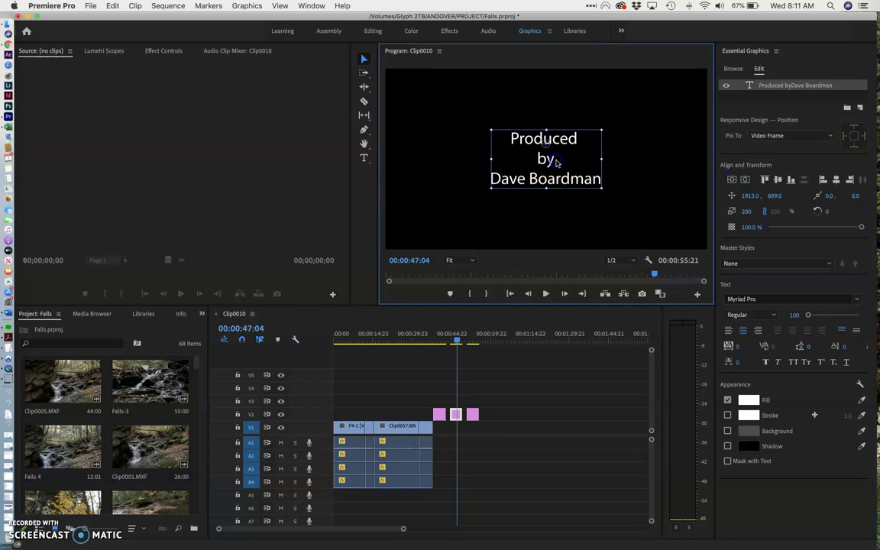
pyautogui.click(363, 158)
pyautogui.moveTo(531, 162); pyautogui.dragTo(559, 175)
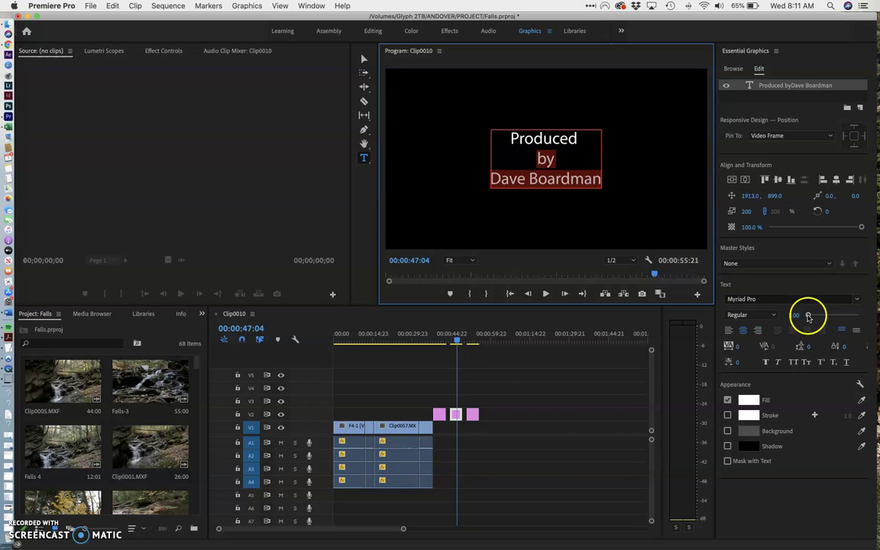
pyautogui.moveTo(809, 318); pyautogui.dragTo(807, 318)
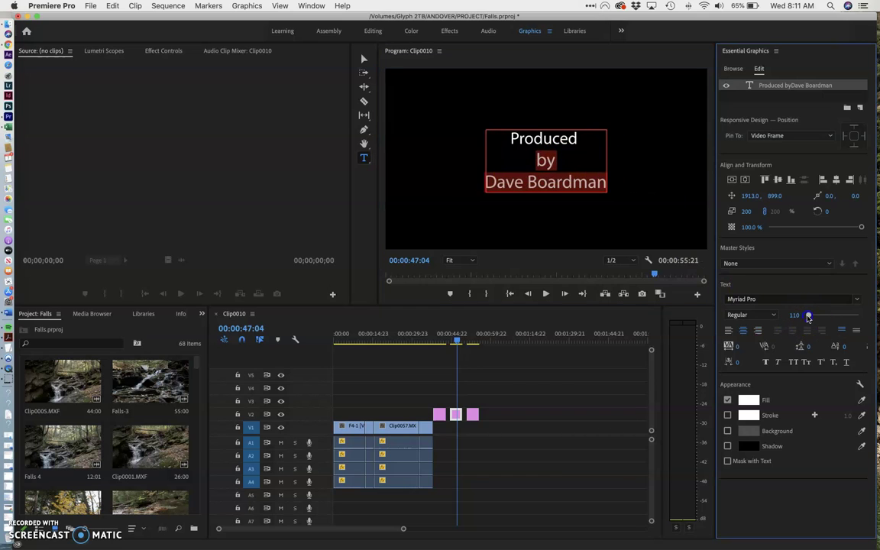
pyautogui.click(583, 193)
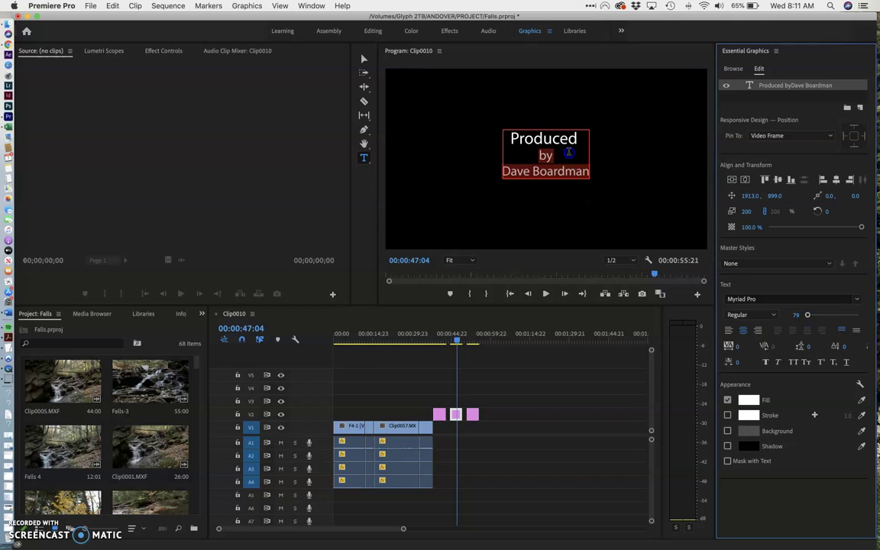
# Re-center the producer credit vertically in the frame and deselect it.
pyautogui.click(363, 58)
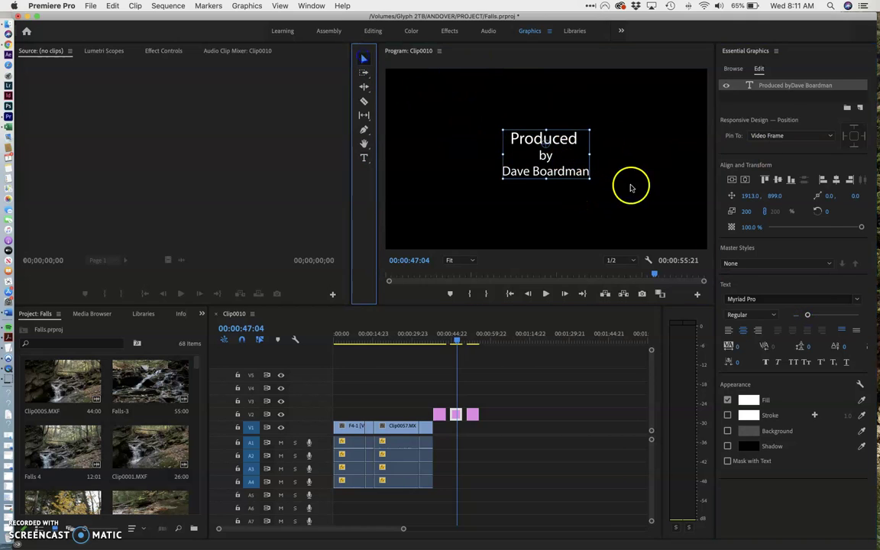
pyautogui.click(732, 180)
pyautogui.click(648, 220)
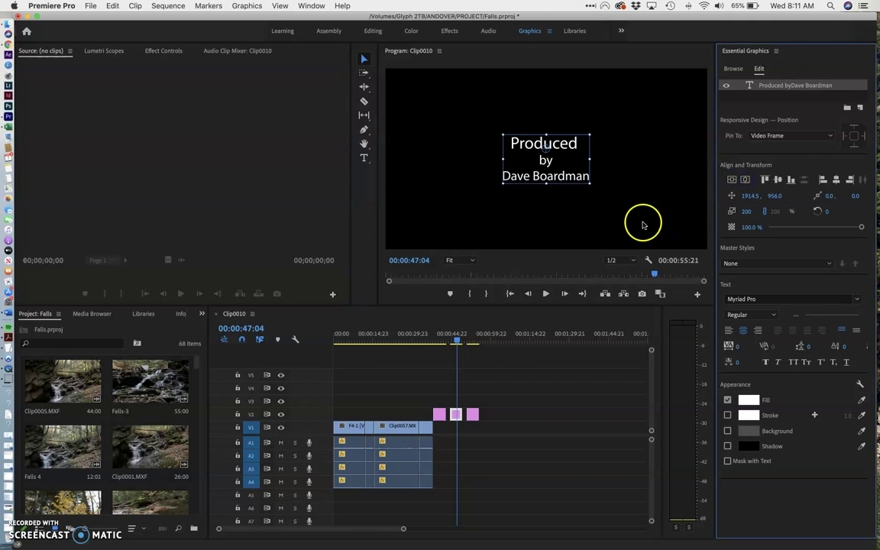
pyautogui.click(597, 267)
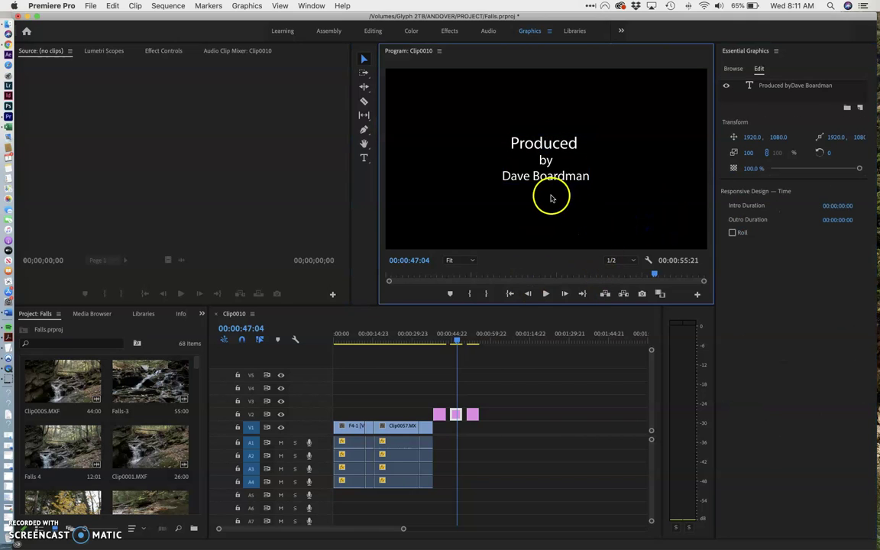
# Raise all three lines of the producer credit to font size 179.
pyautogui.click(364, 158)
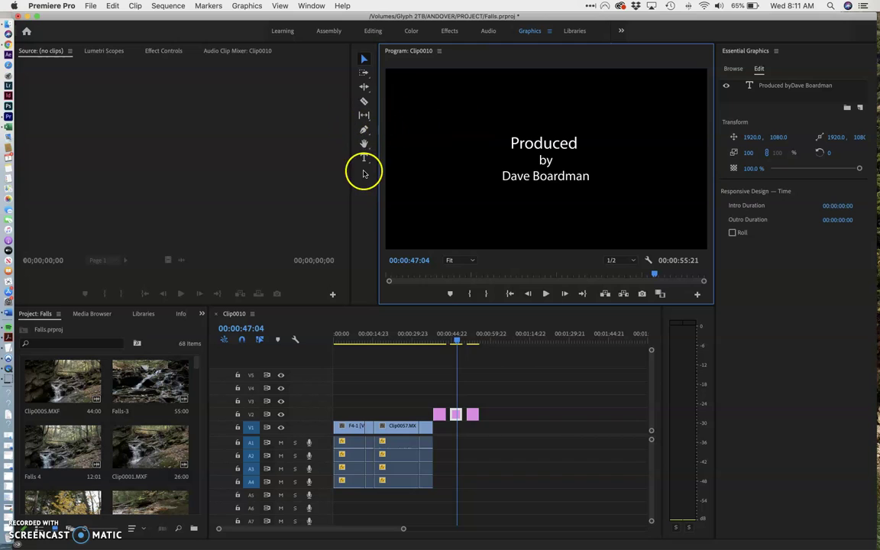
pyautogui.click(529, 177)
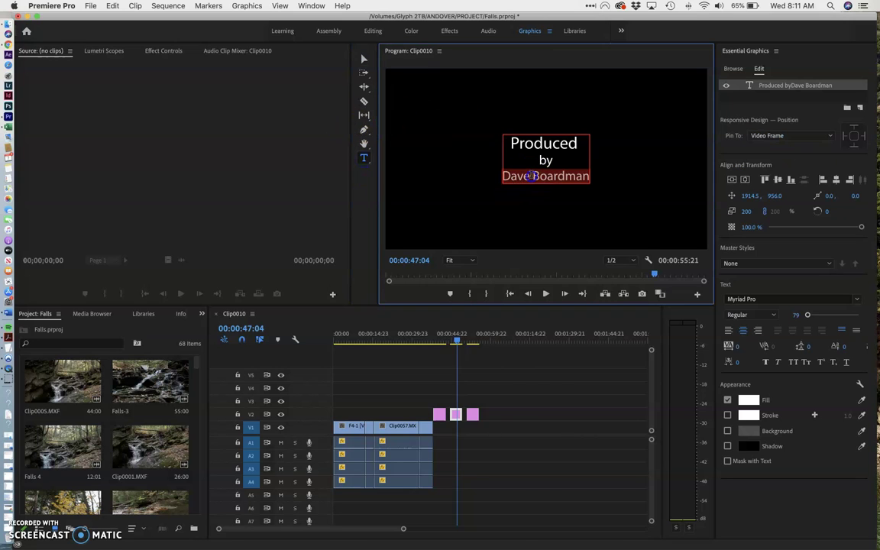
pyautogui.moveTo(511, 144); pyautogui.dragTo(606, 181)
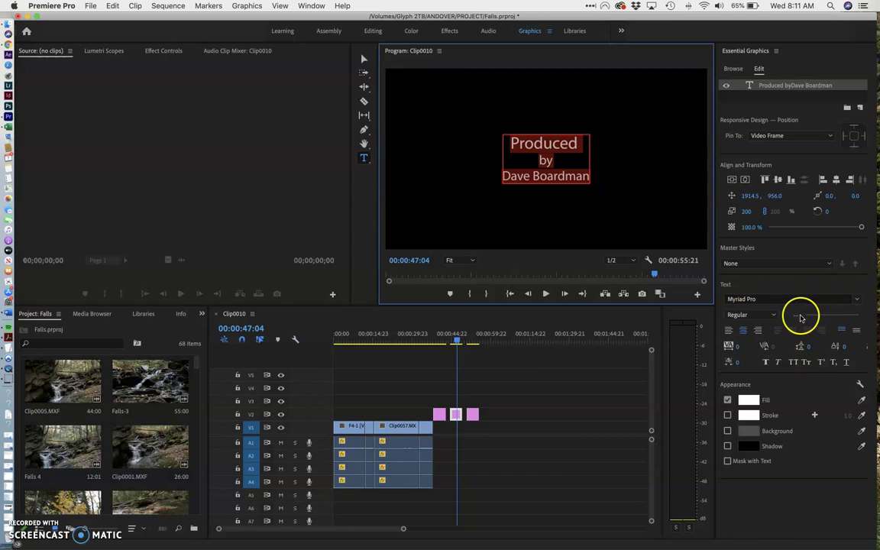
pyautogui.scroll(10, 795, 317)
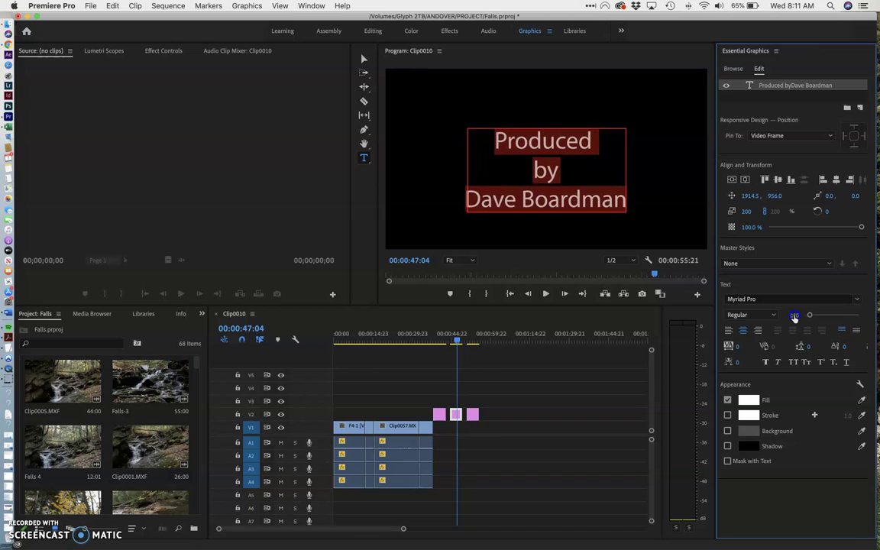
pyautogui.scroll(3, 794, 317)
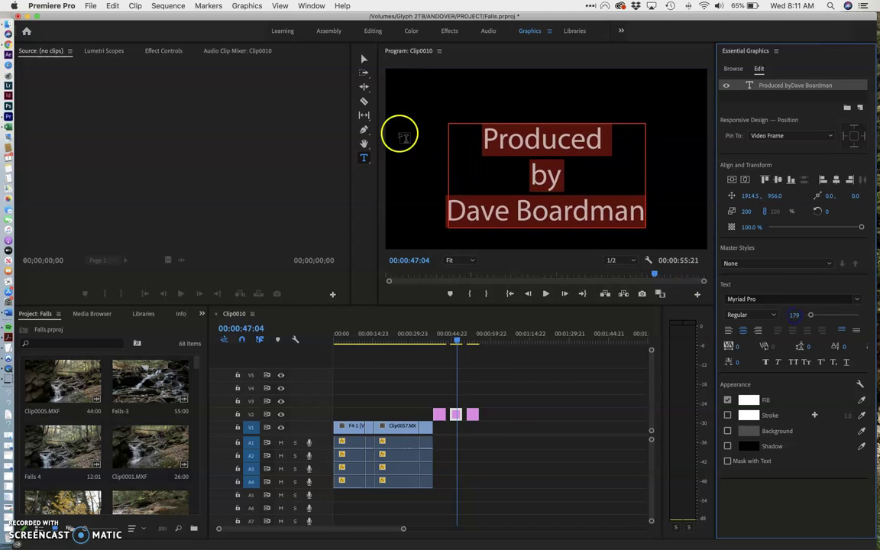
# Move the enlarged producer credit higher and center it vertically and horizontally.
pyautogui.click(364, 59)
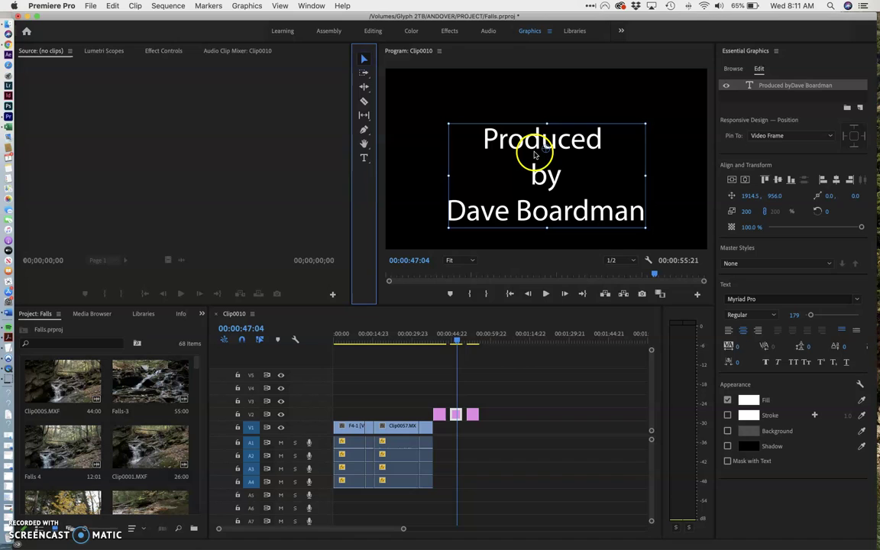
pyautogui.moveTo(569, 131); pyautogui.dragTo(570, 116)
pyautogui.click(732, 180)
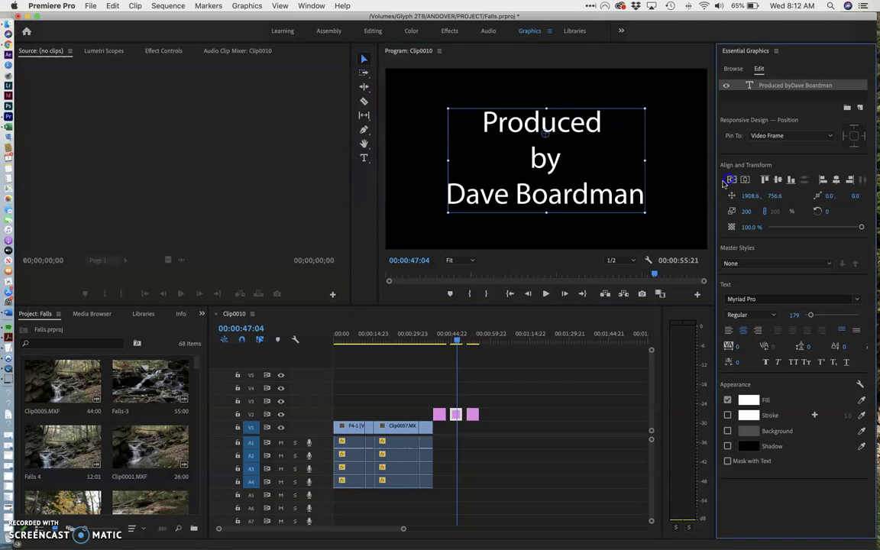
pyautogui.click(745, 181)
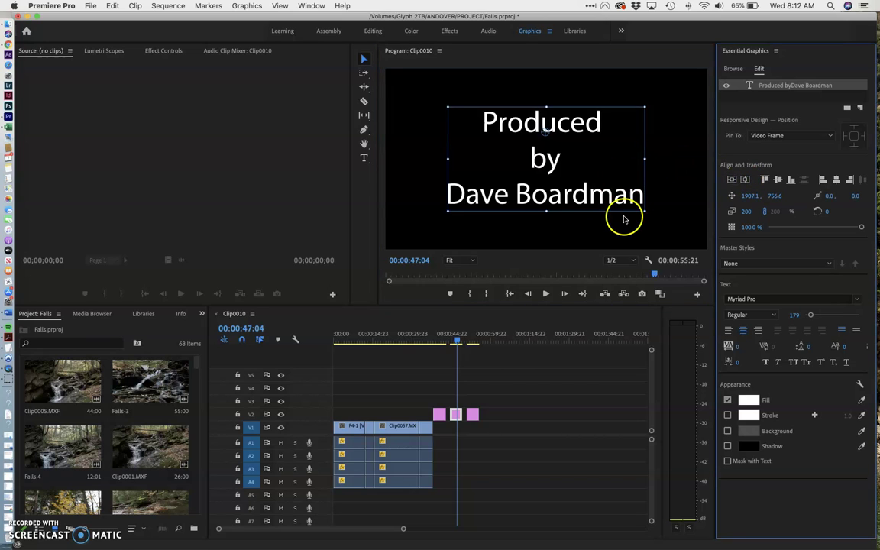
pyautogui.click(666, 141)
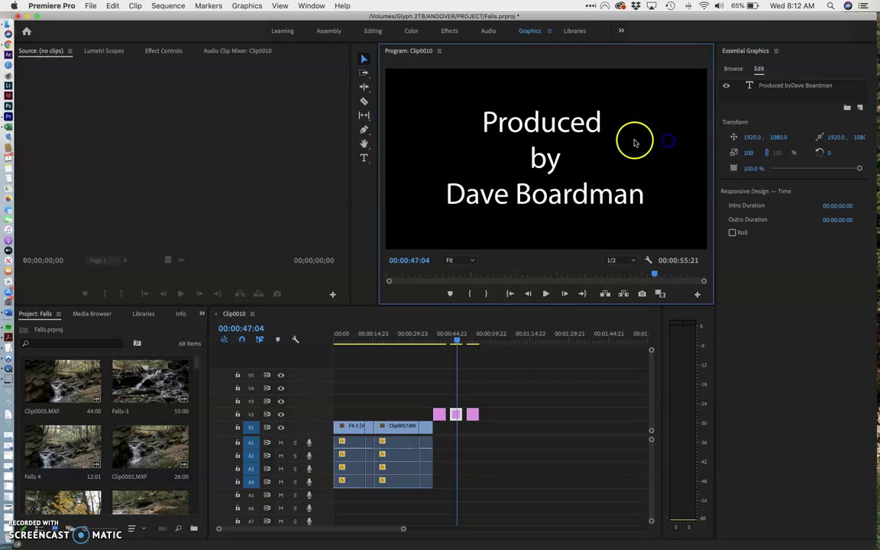
# Undo the size-179 enlargement so the producer credit returns to its smaller centred text.
pyautogui.click(559, 158)
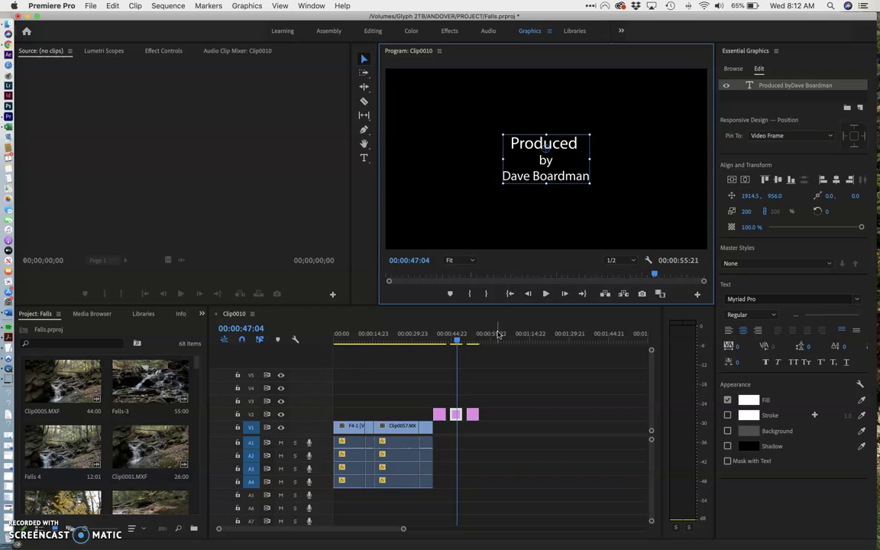
pyautogui.click(562, 215)
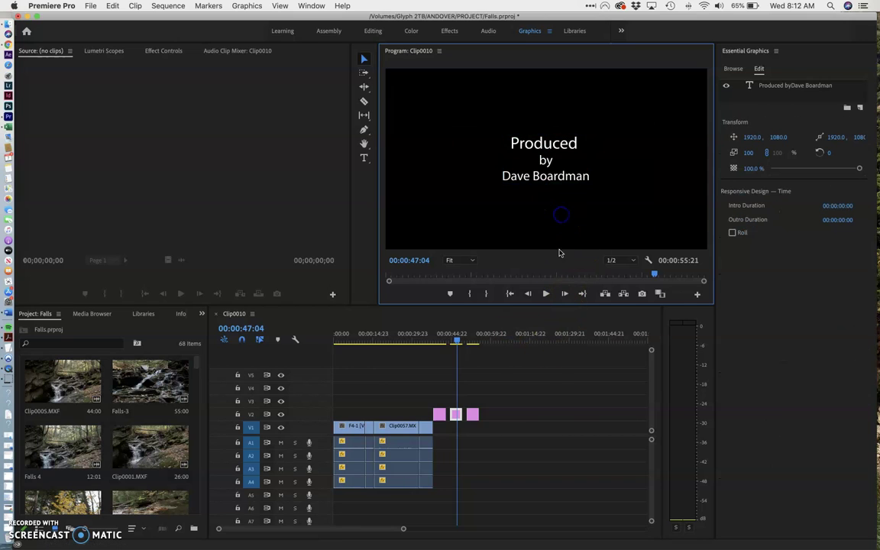